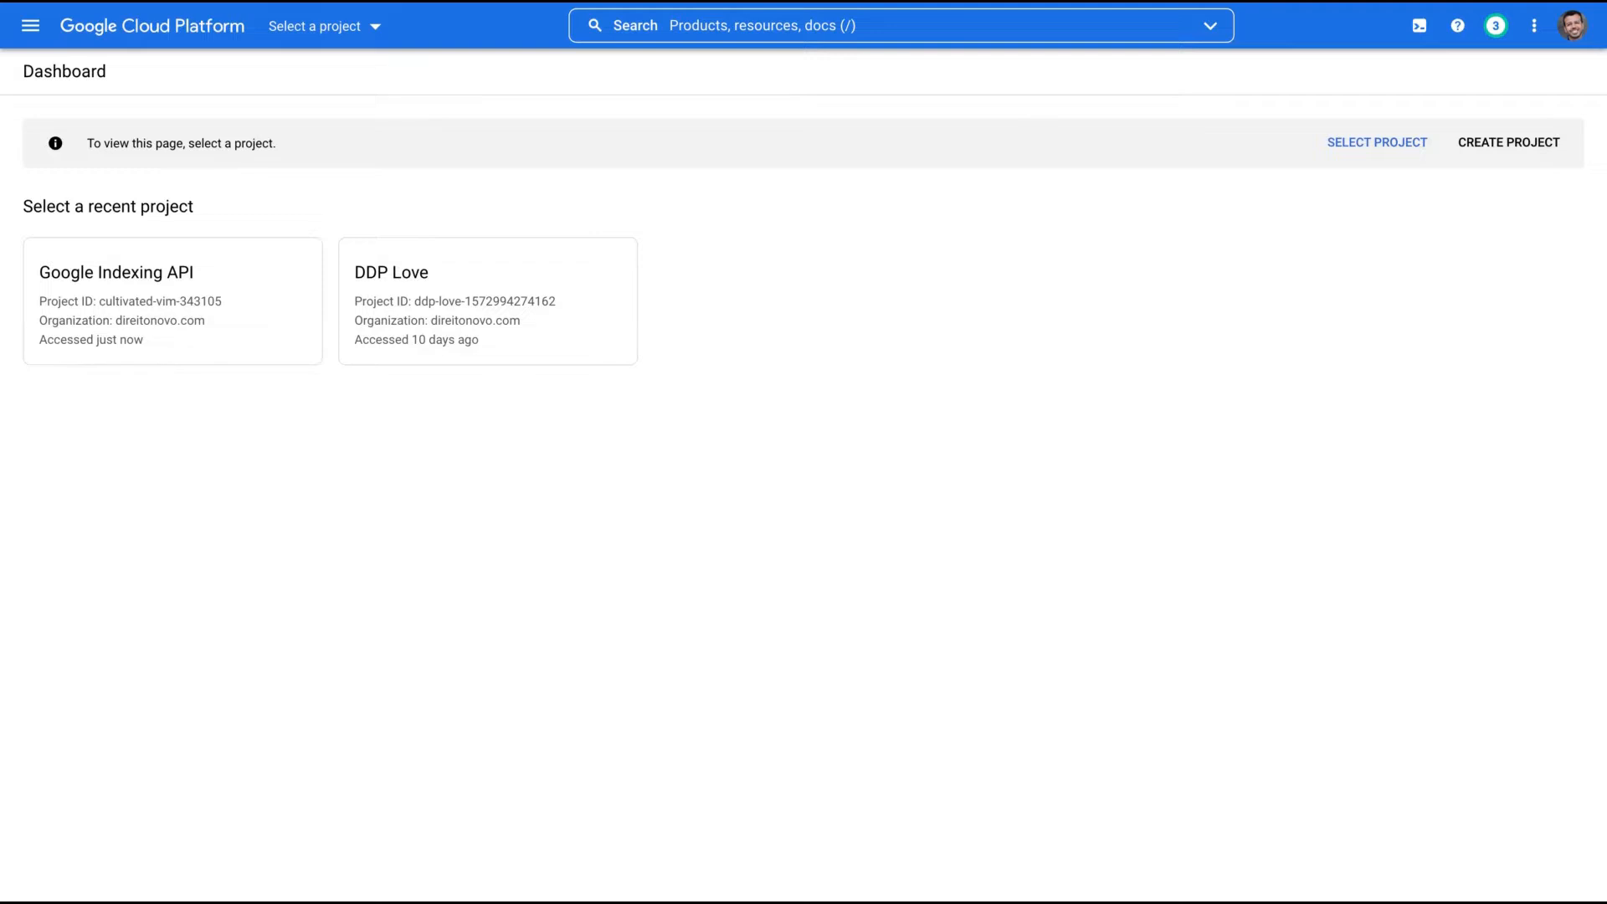
# - Create a new Google Cloud project named 'Google Analytics - SeoPress'
pyautogui.click(363, 26)
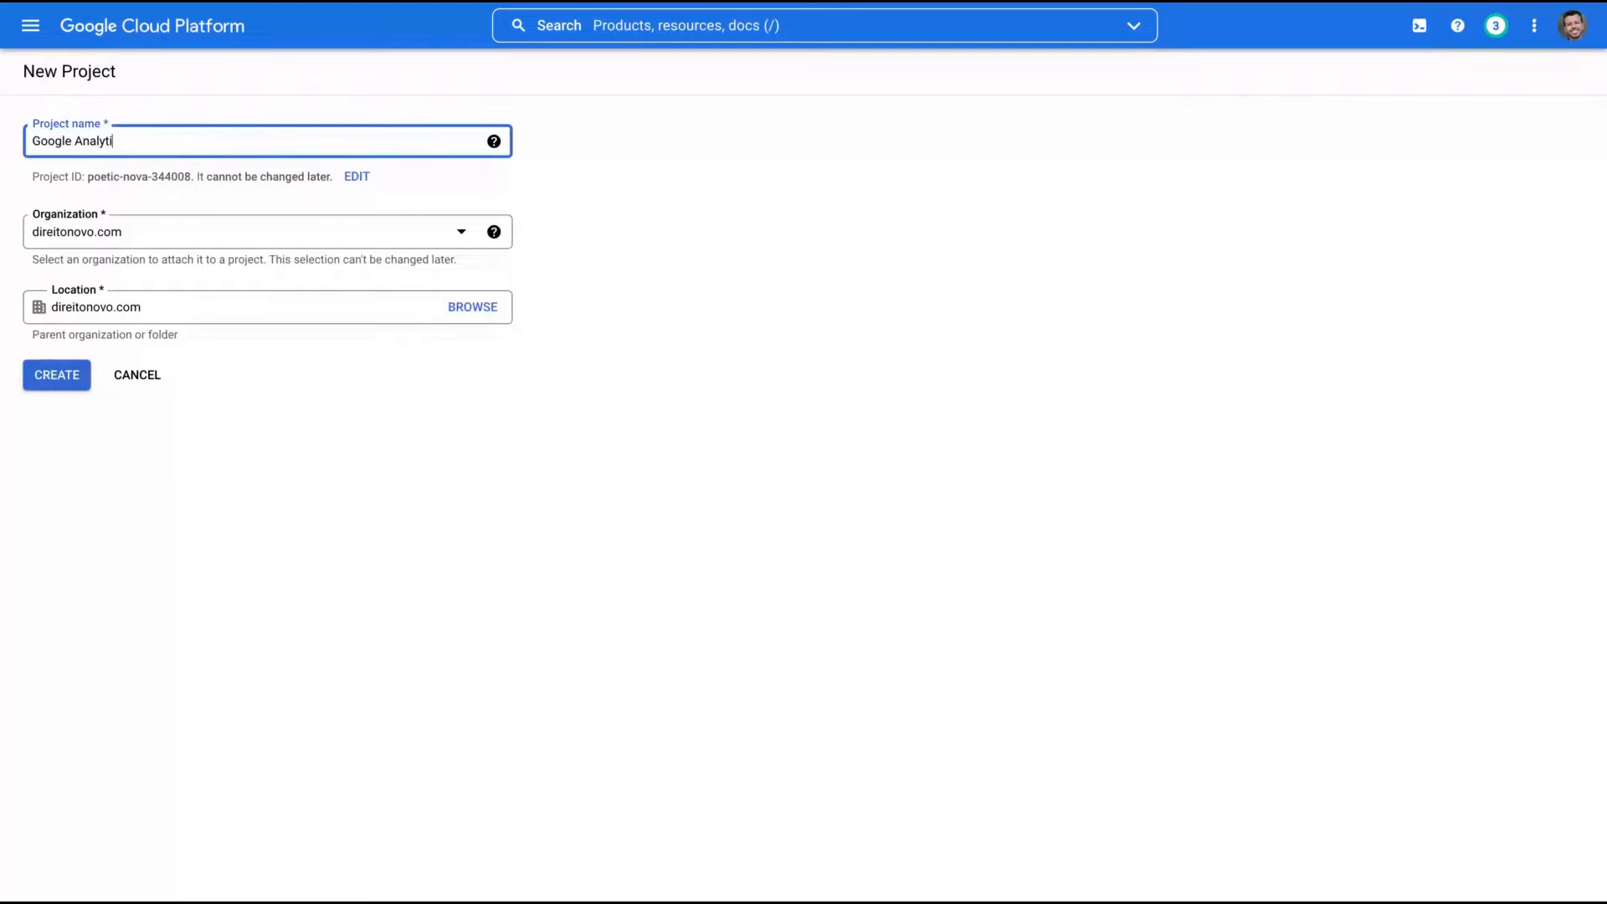
pyautogui.write('ca ')
pyautogui.write('- SEoPress')
pyautogui.click(55, 377)
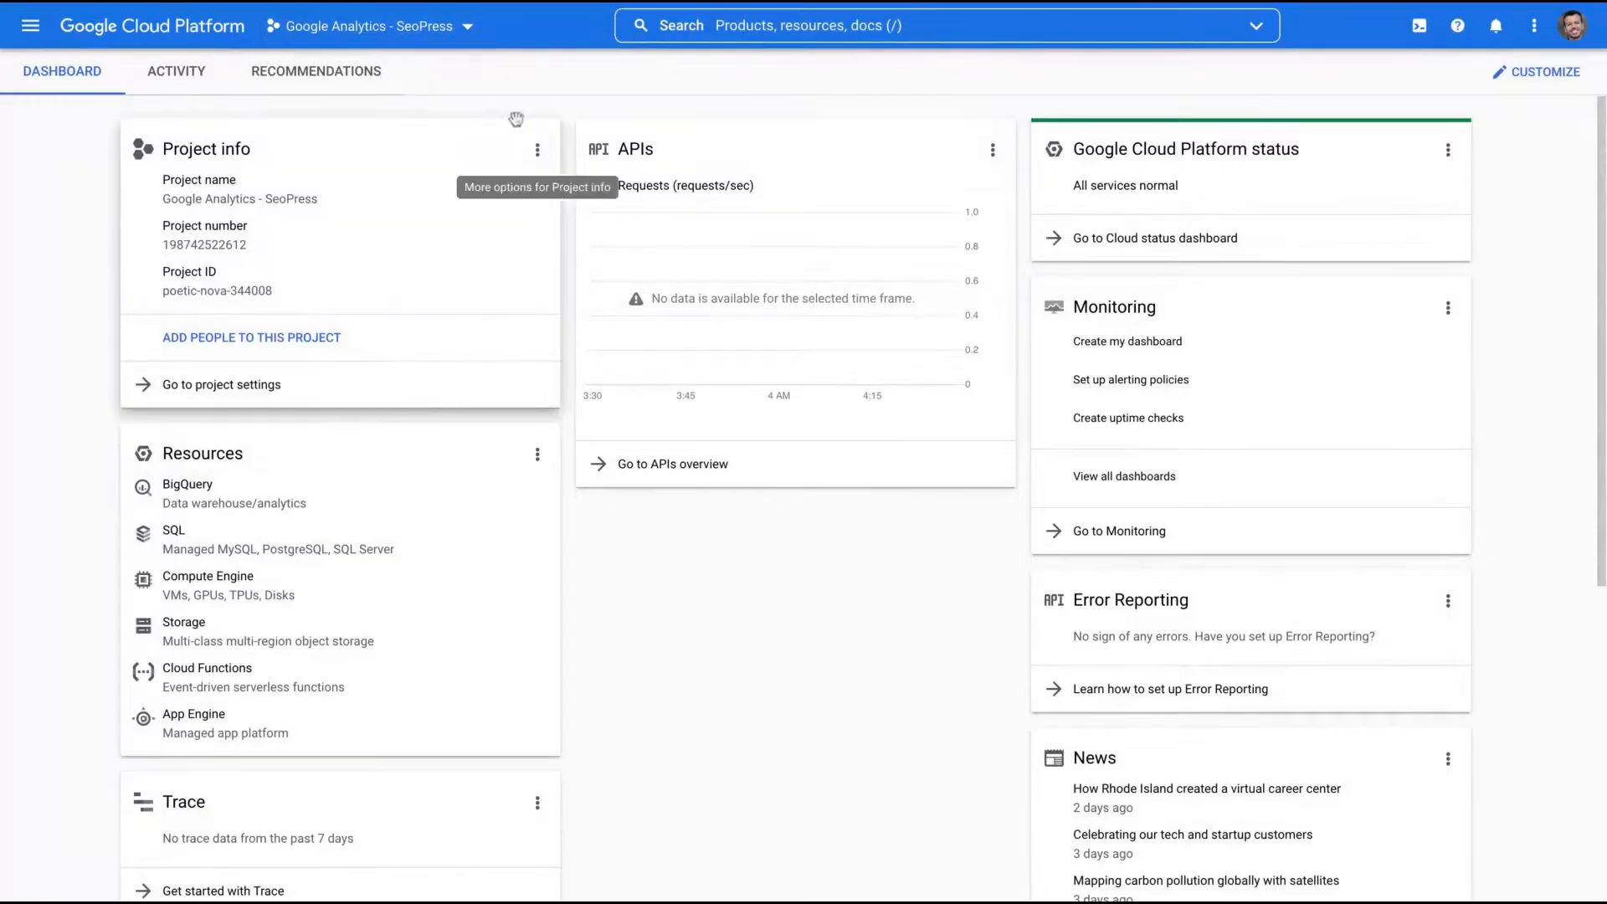
# - Find the Google Analytics Reporting API in the API Library and enable it
pyautogui.click(758, 20)
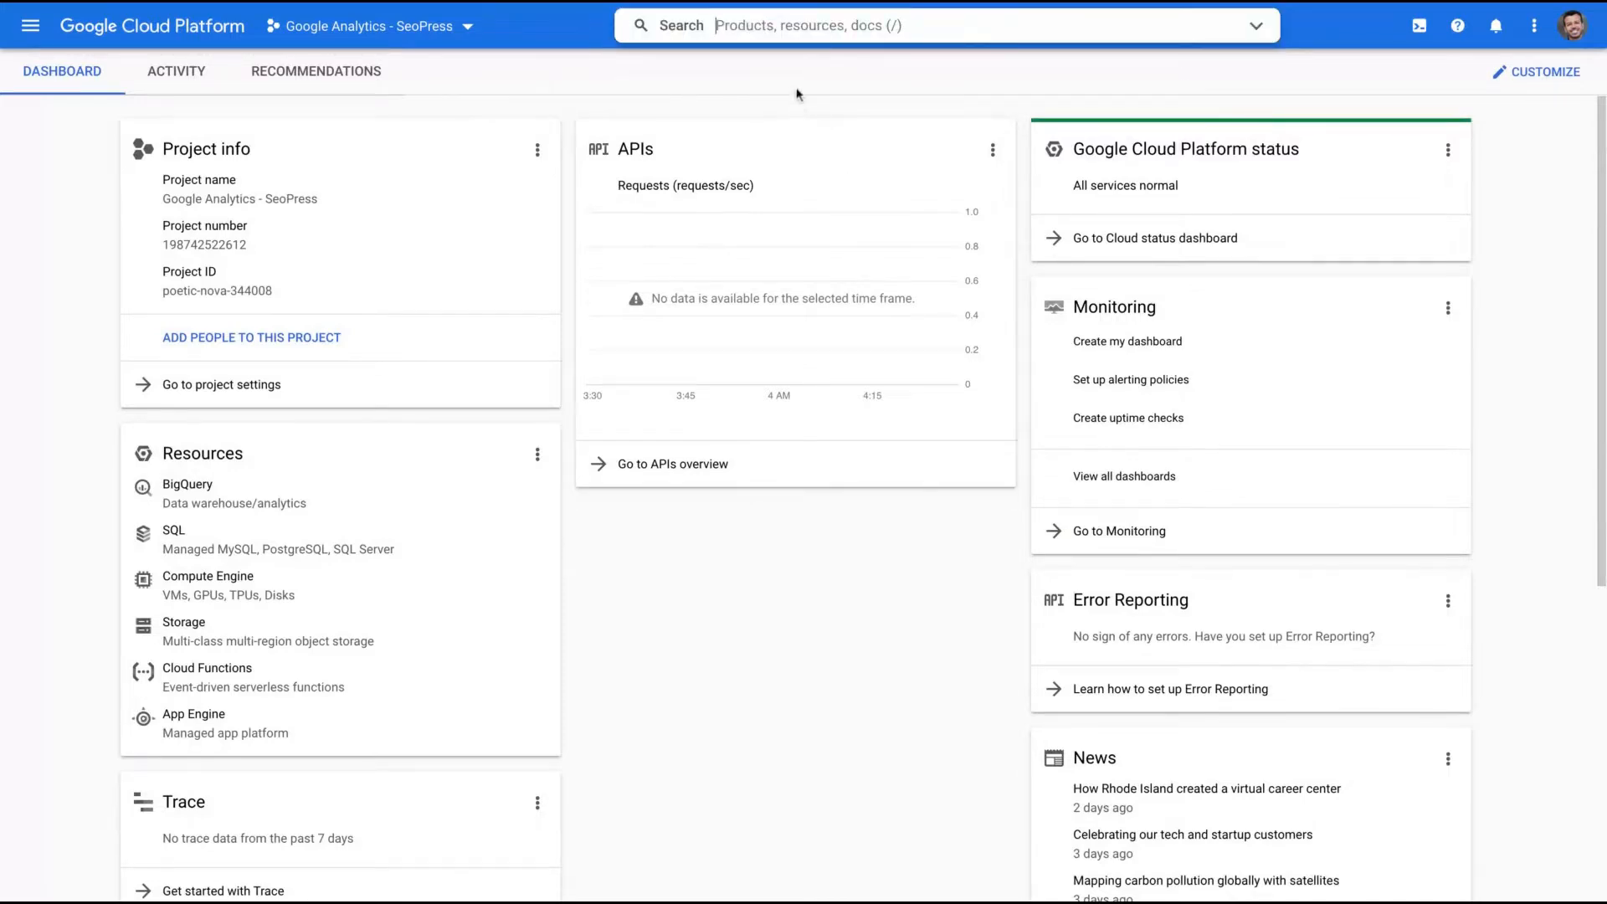
pyautogui.write('library')
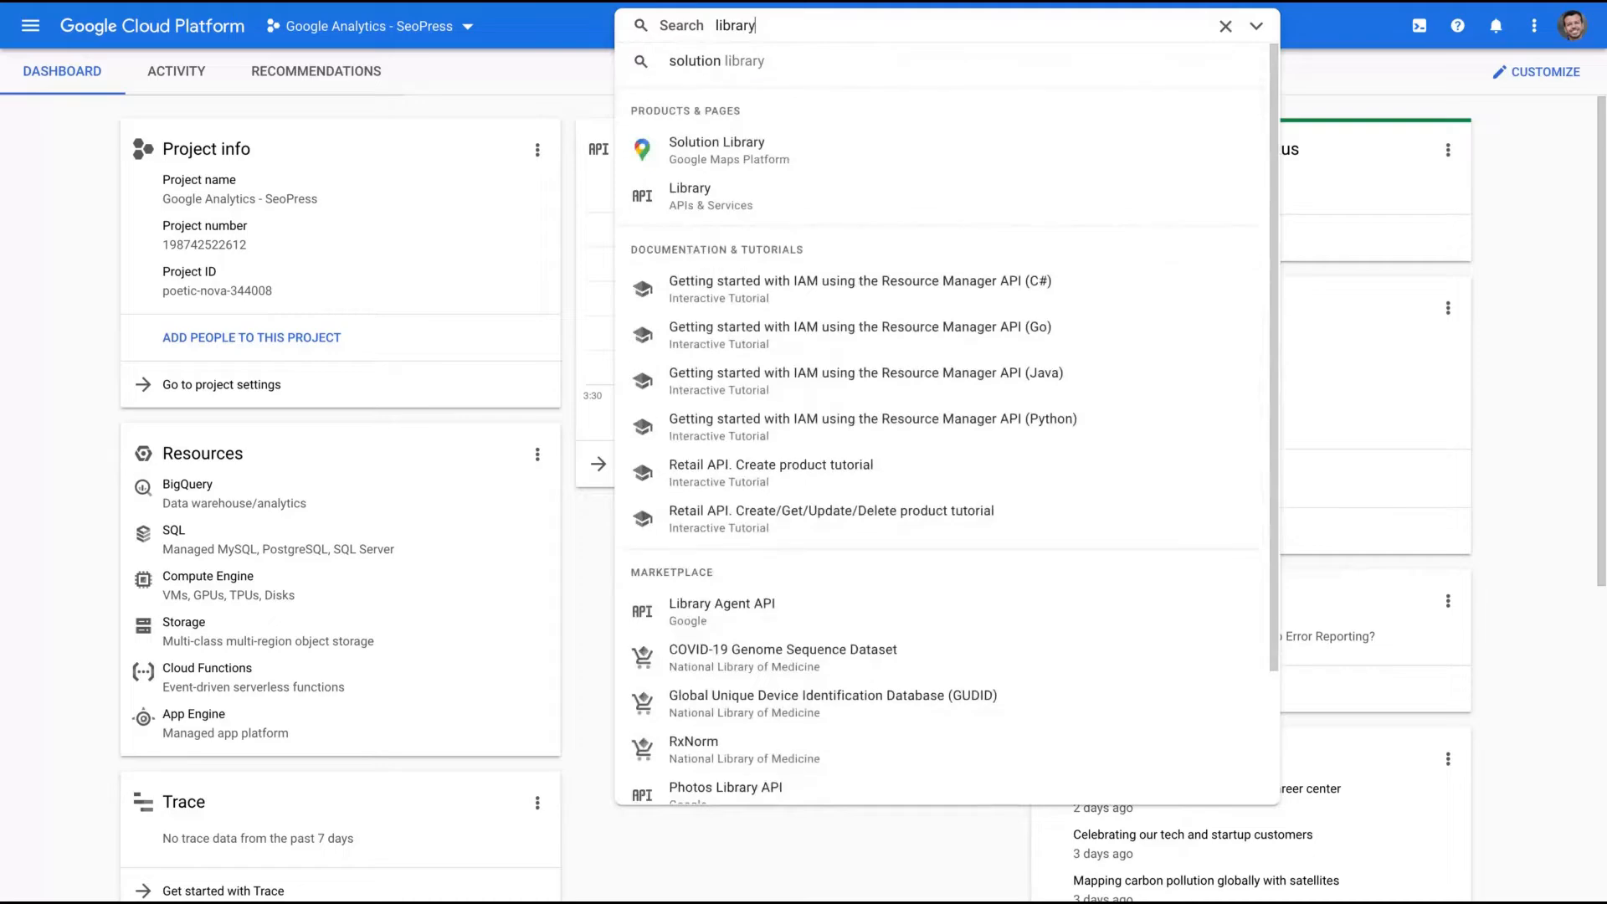
pyautogui.click(694, 199)
pyautogui.write('googly')
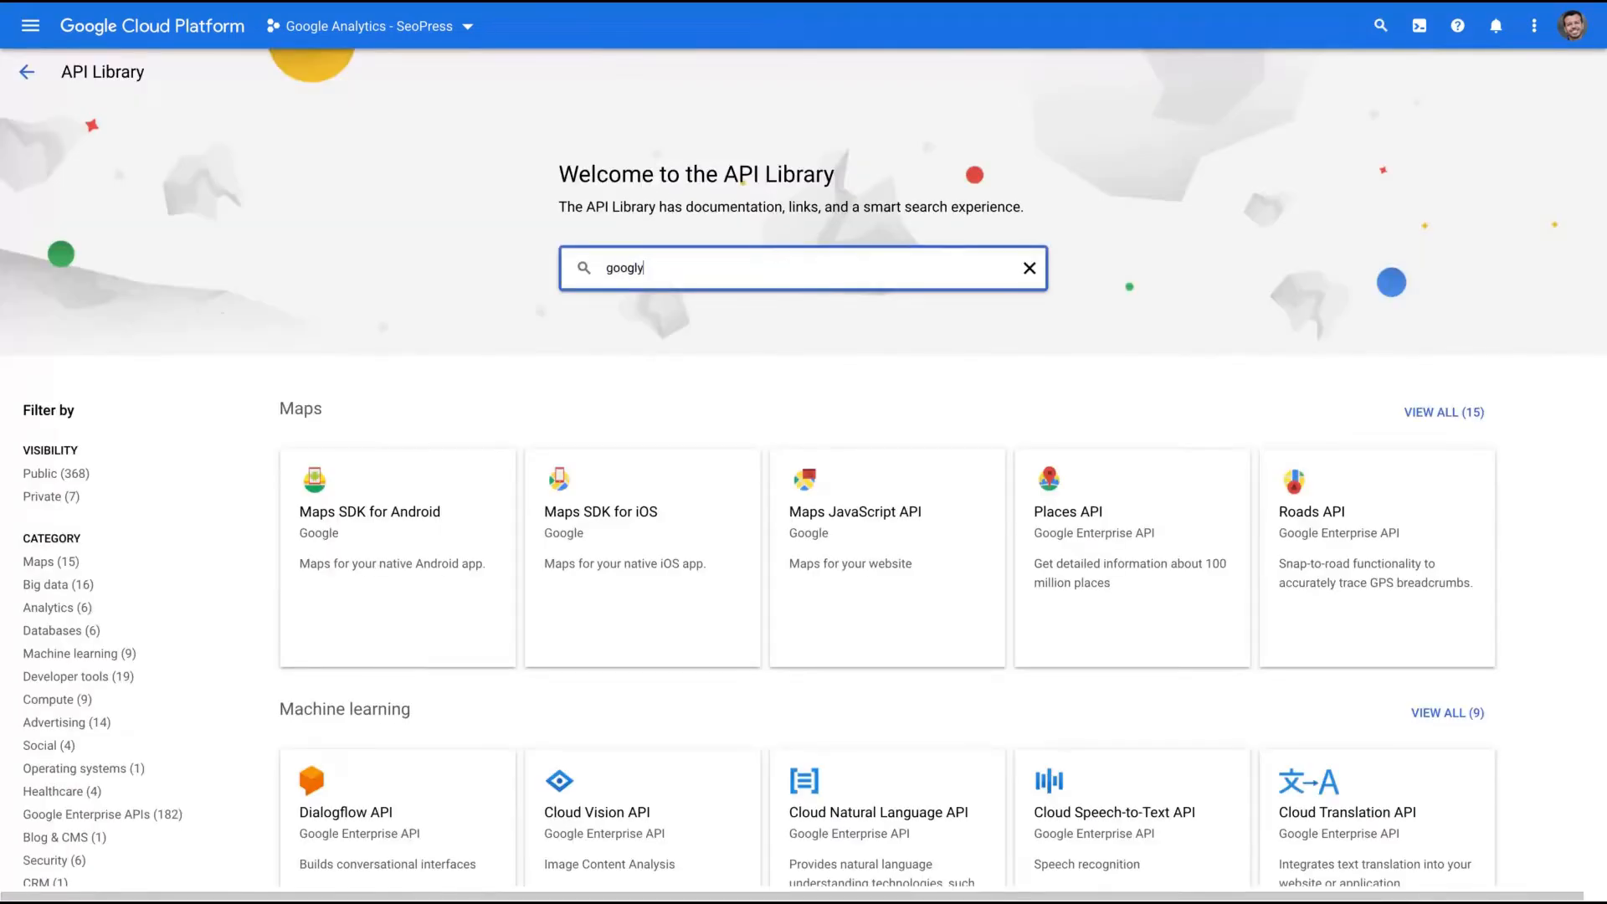
pyautogui.press('BackSpace')
pyautogui.write('e analytics')
pyautogui.press('Return')
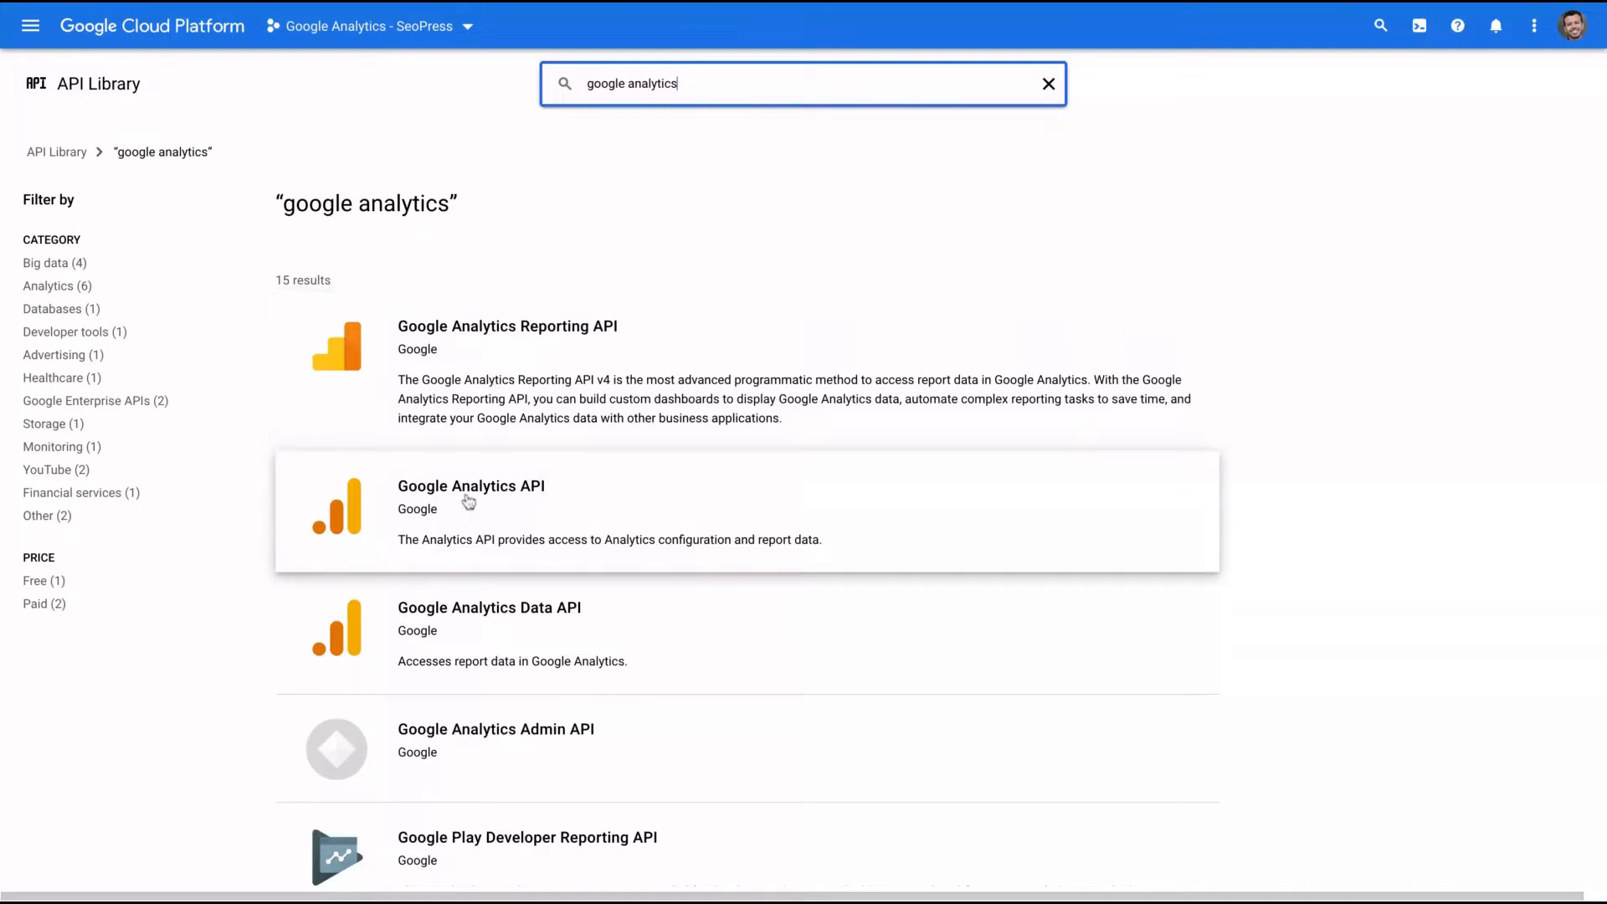
pyautogui.click(509, 373)
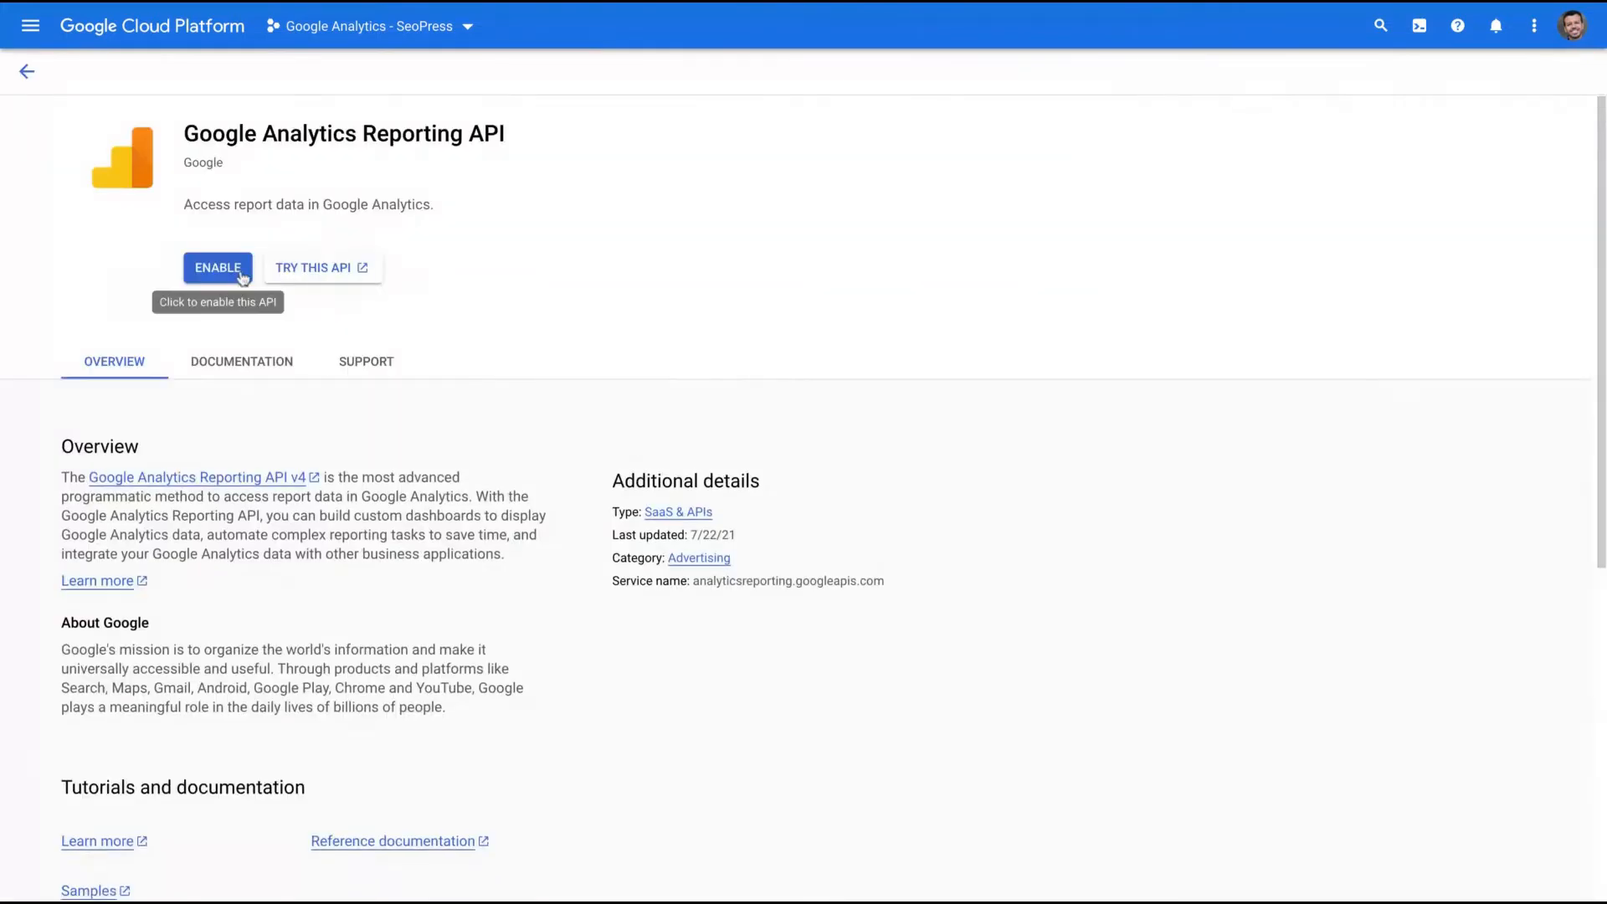
pyautogui.click(216, 266)
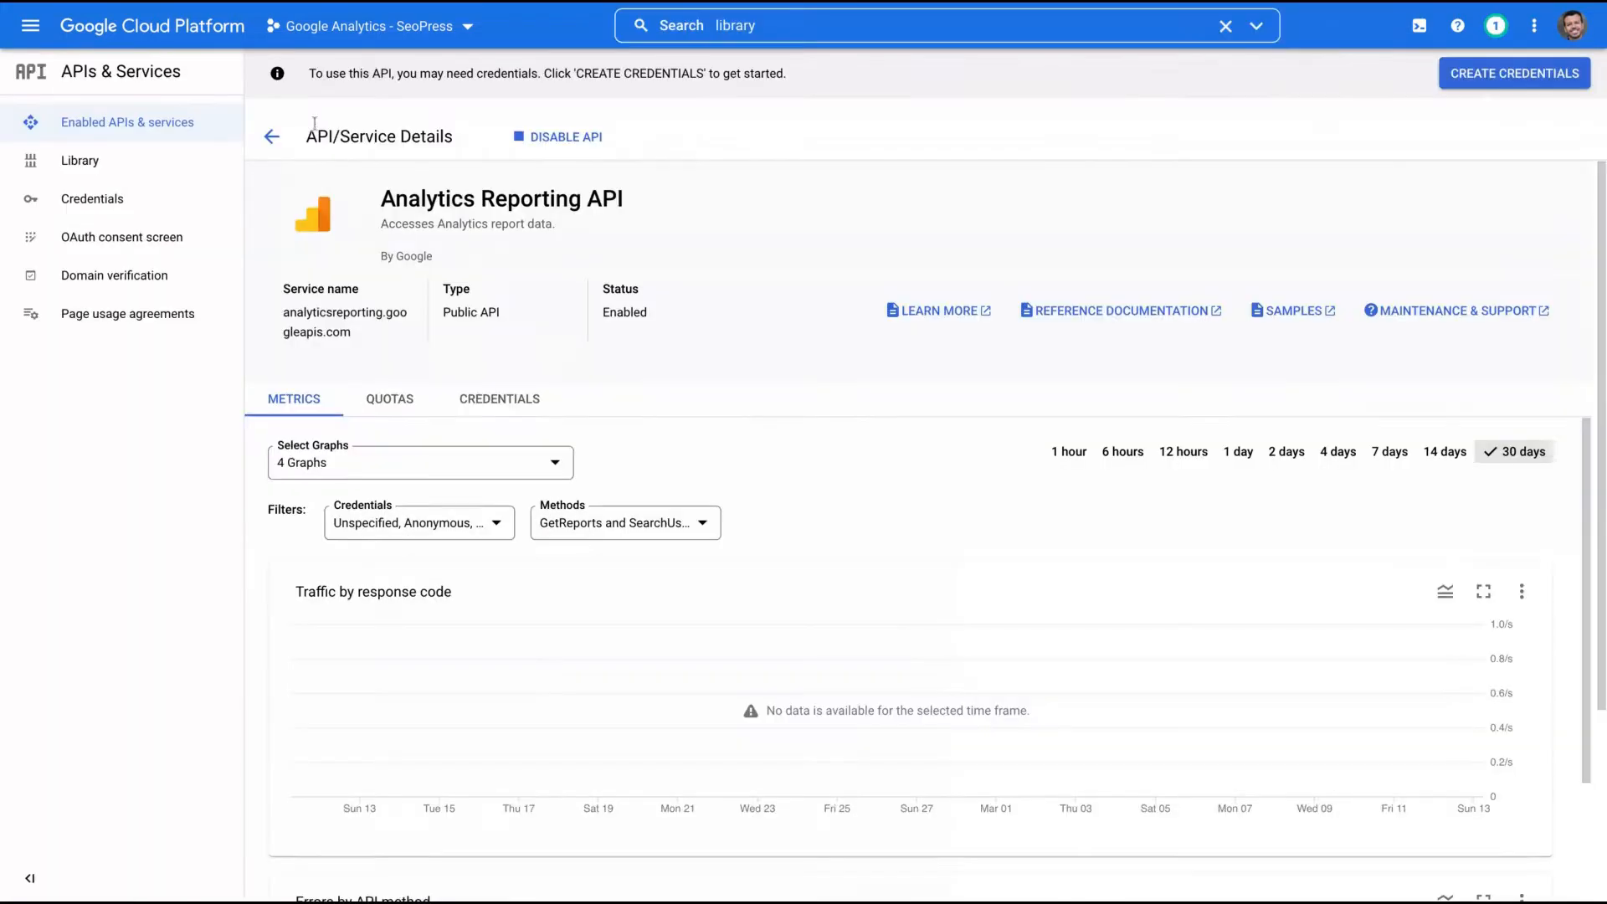
# - Search the library again for 'google analytics' and enable the Google Analytics API
pyautogui.click(94, 155)
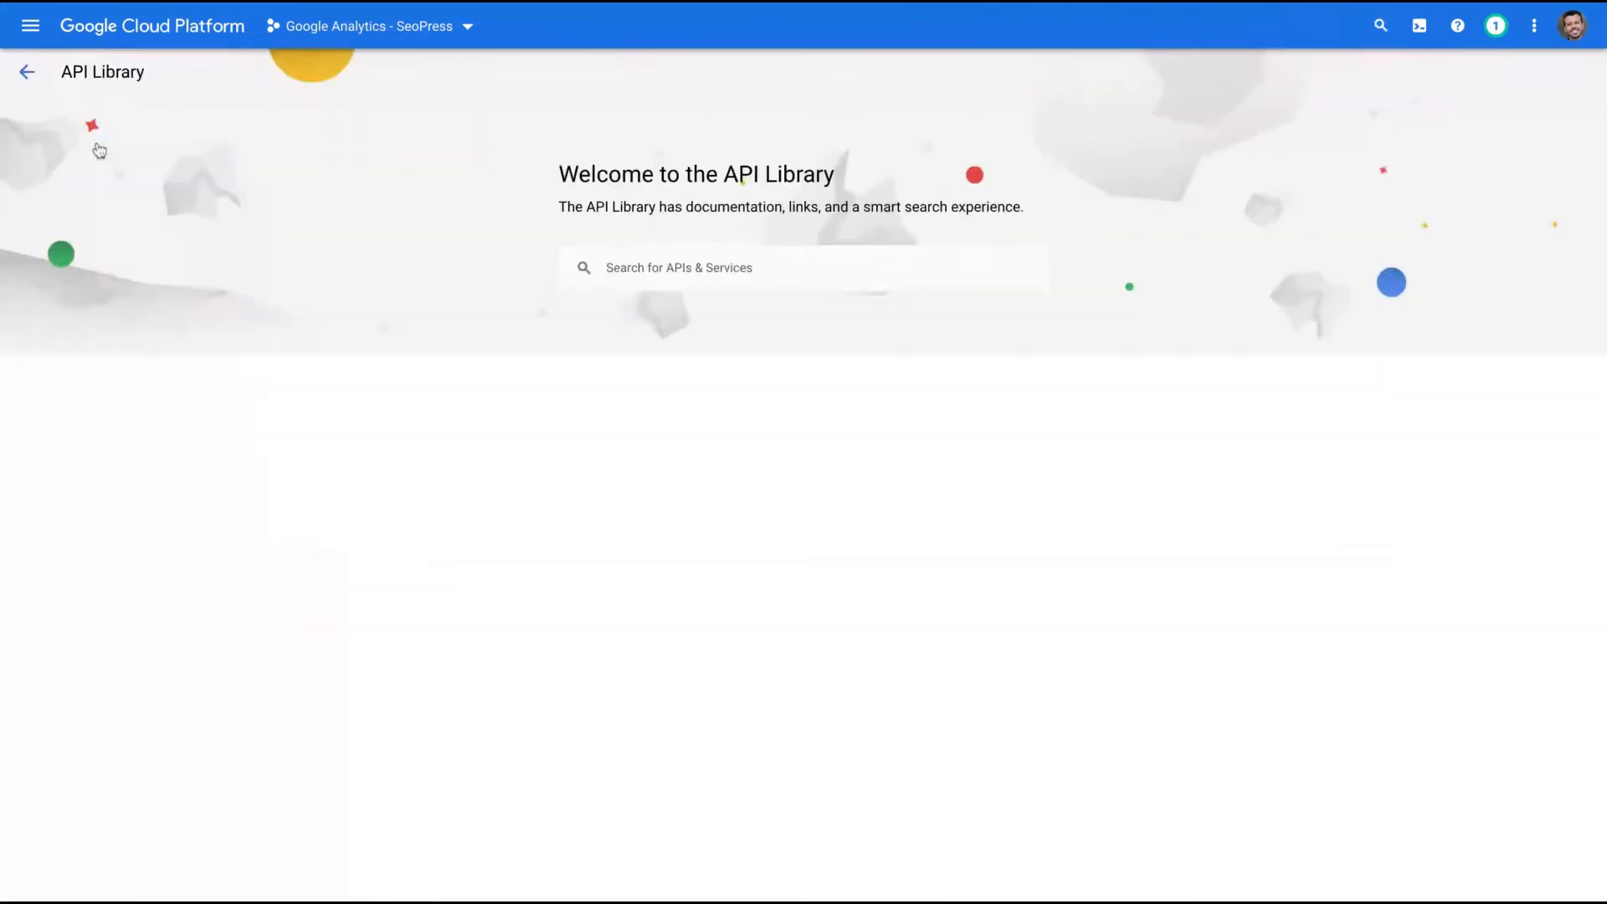
pyautogui.click(650, 264)
pyautogui.write('google analytics')
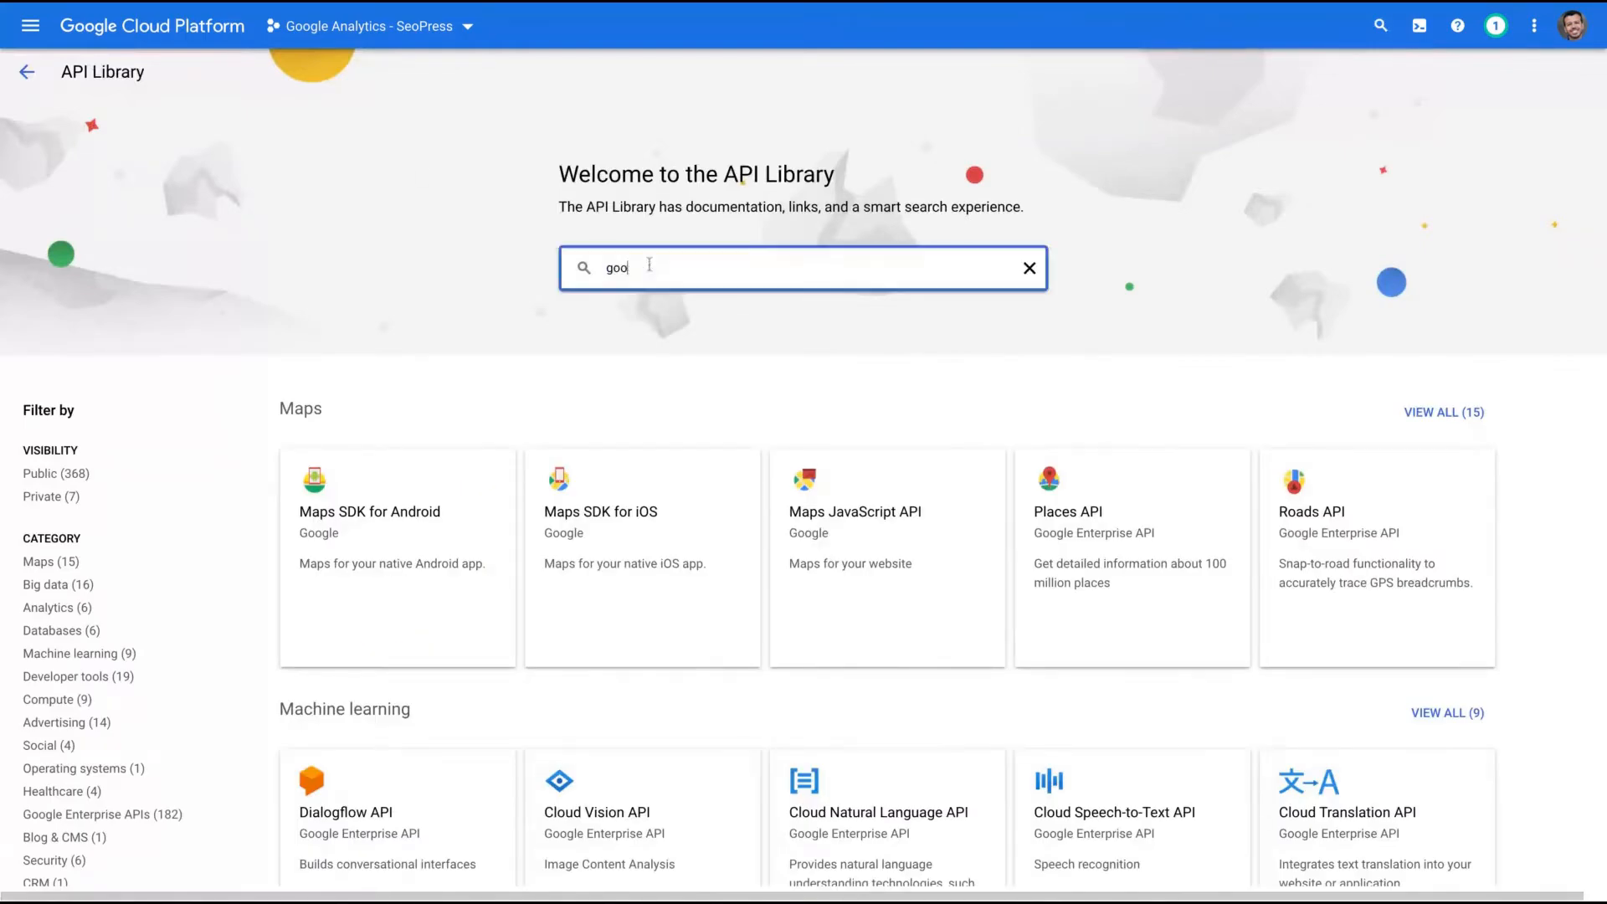
pyautogui.press('Return')
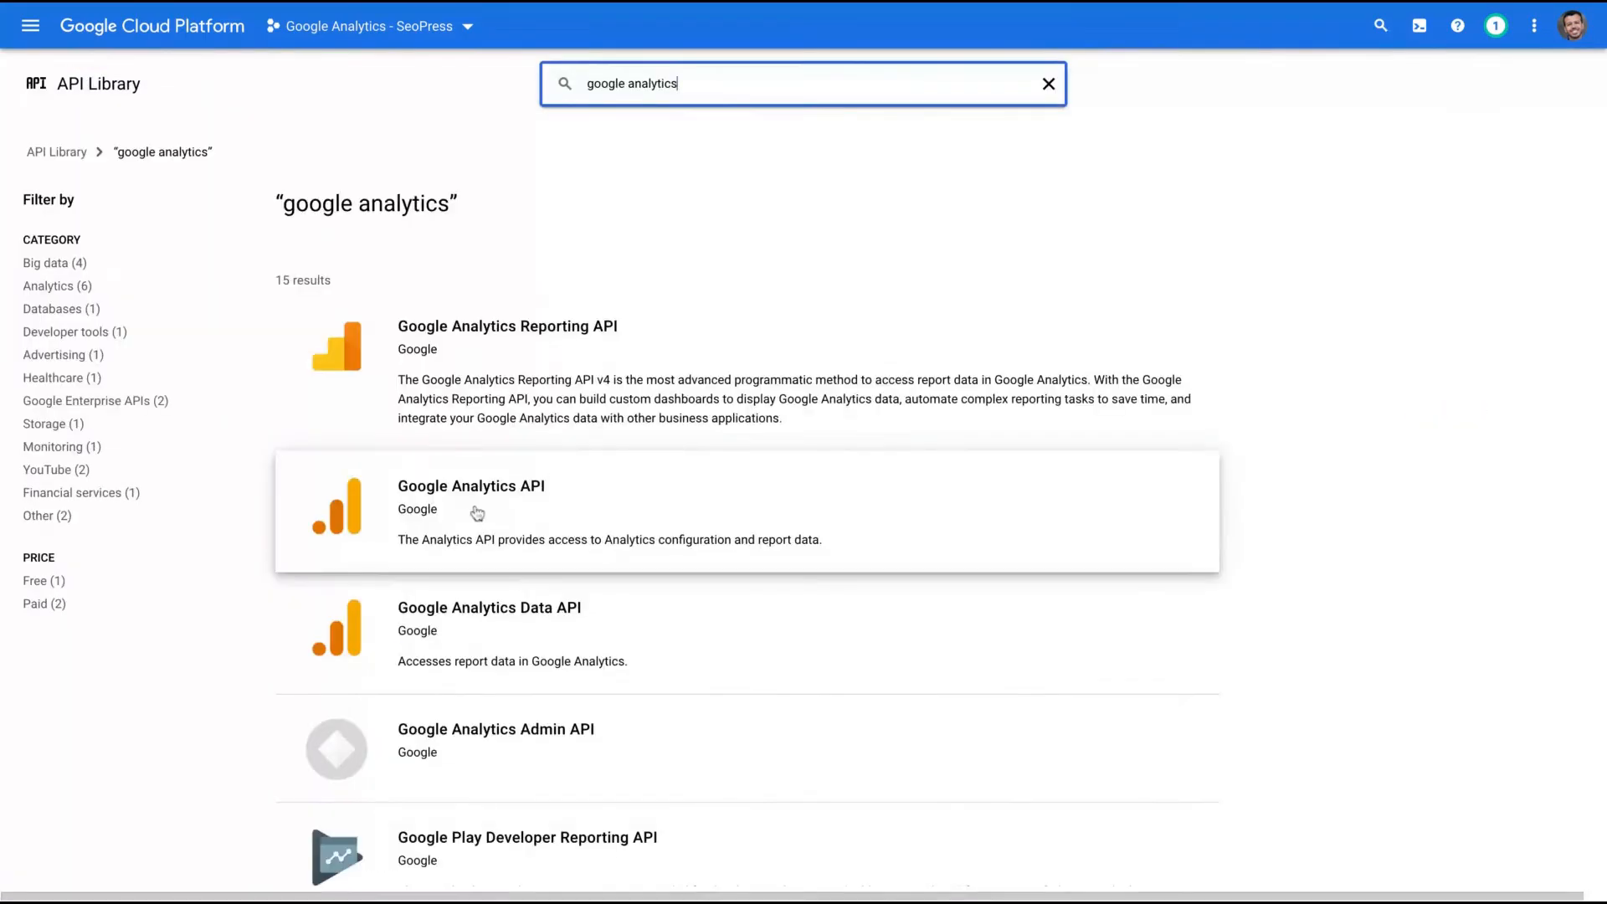
pyautogui.click(477, 513)
pyautogui.click(201, 278)
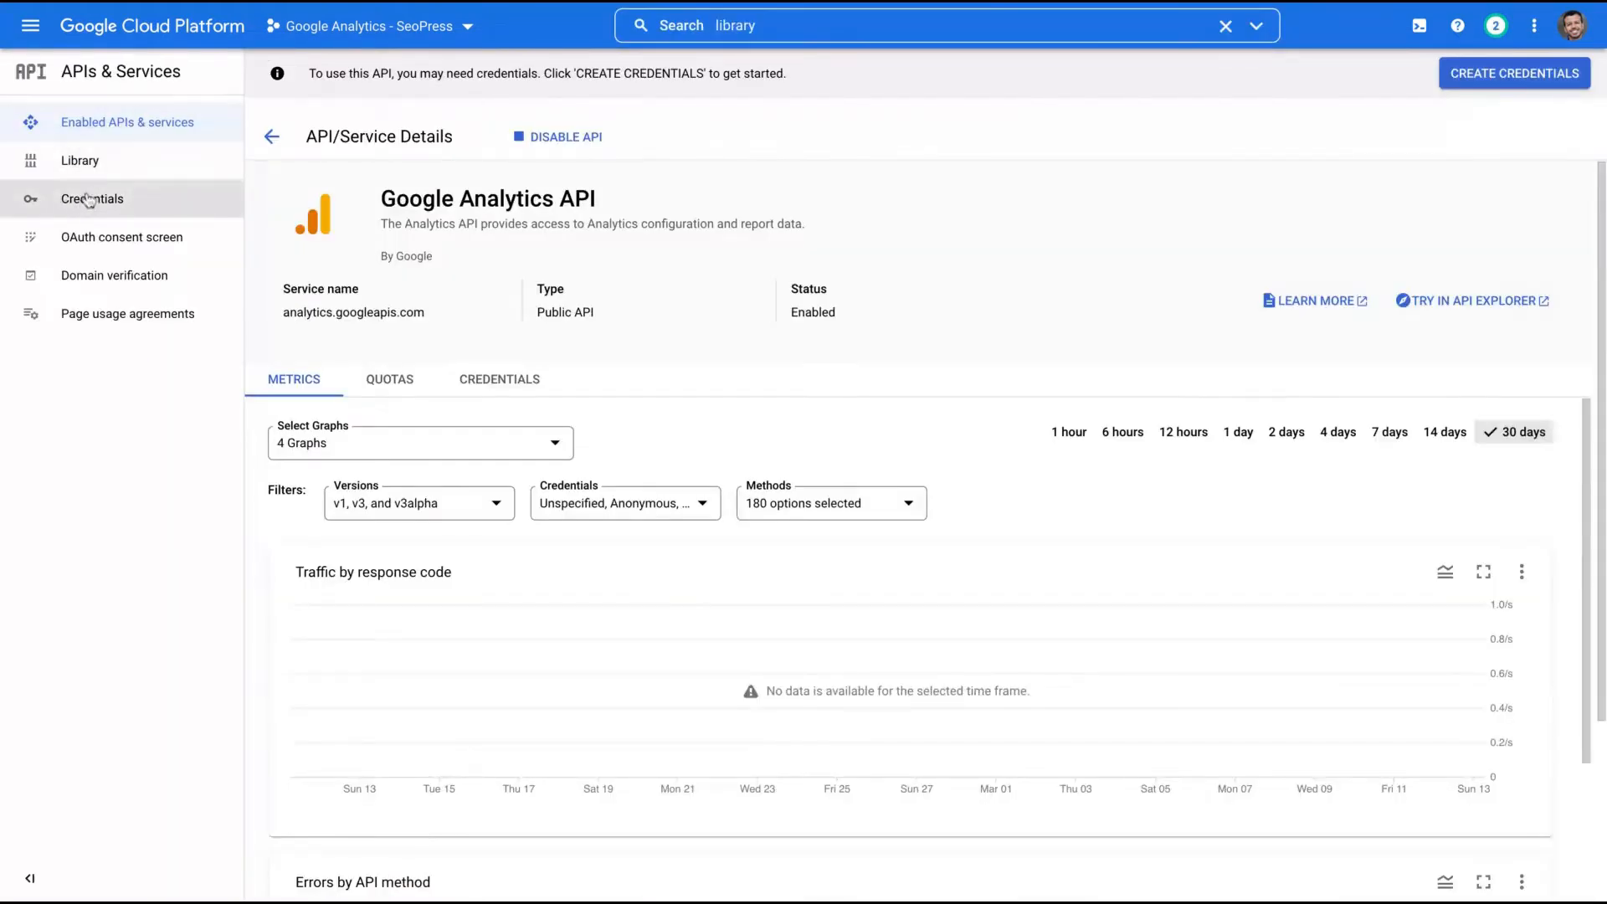
# - Start an External OAuth consent screen named SEOPress with the account's support email
pyautogui.click(89, 201)
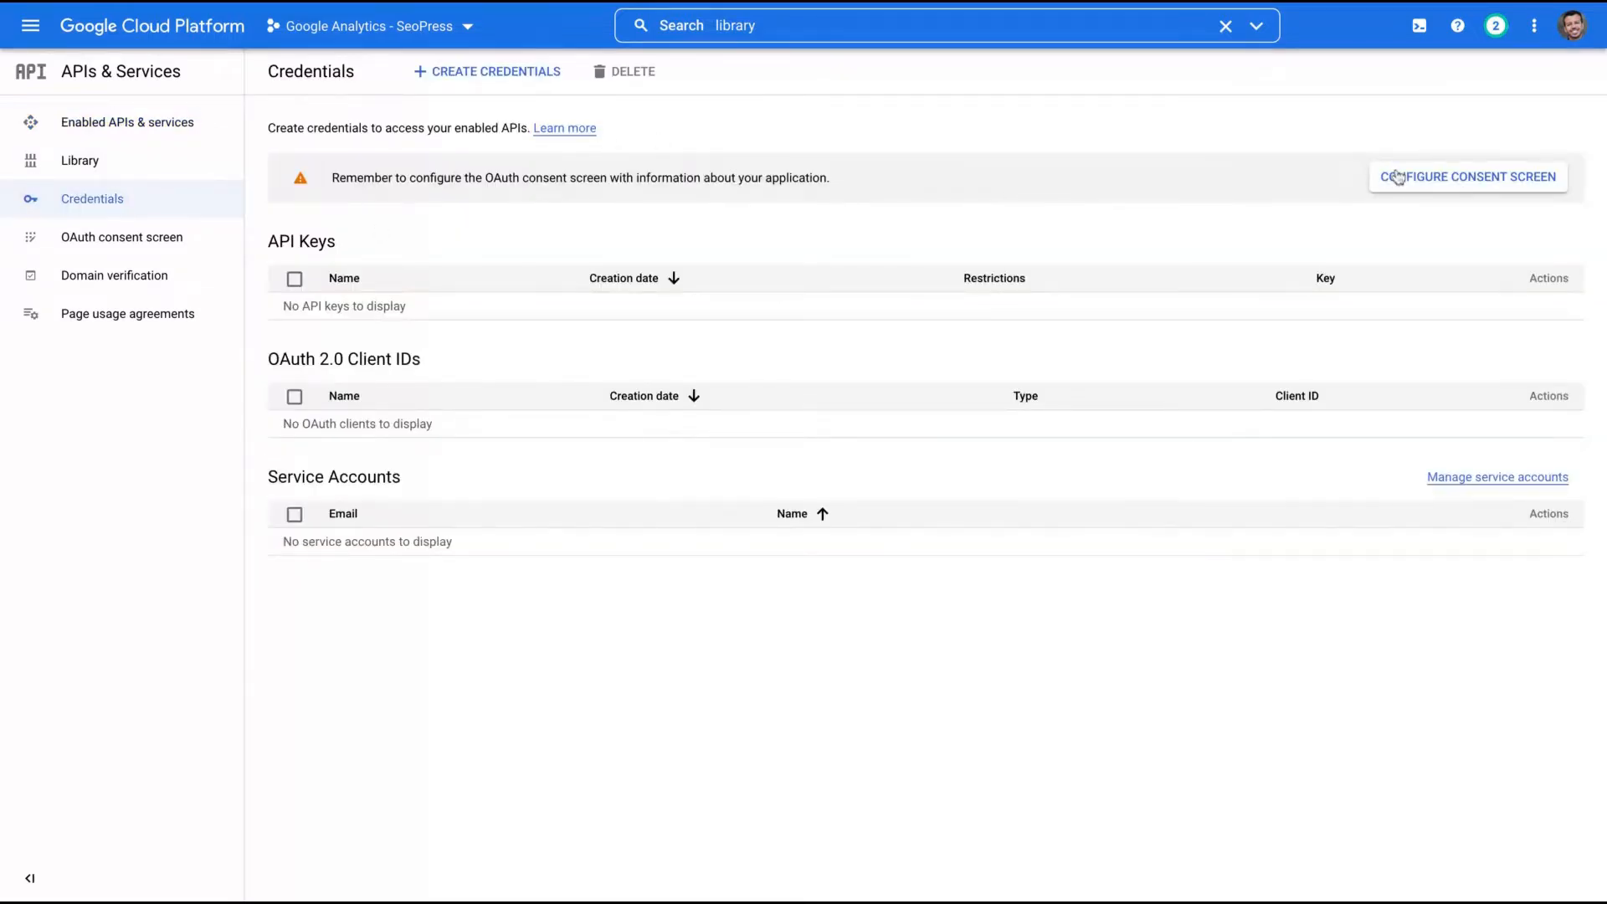
pyautogui.click(1398, 177)
pyautogui.click(276, 308)
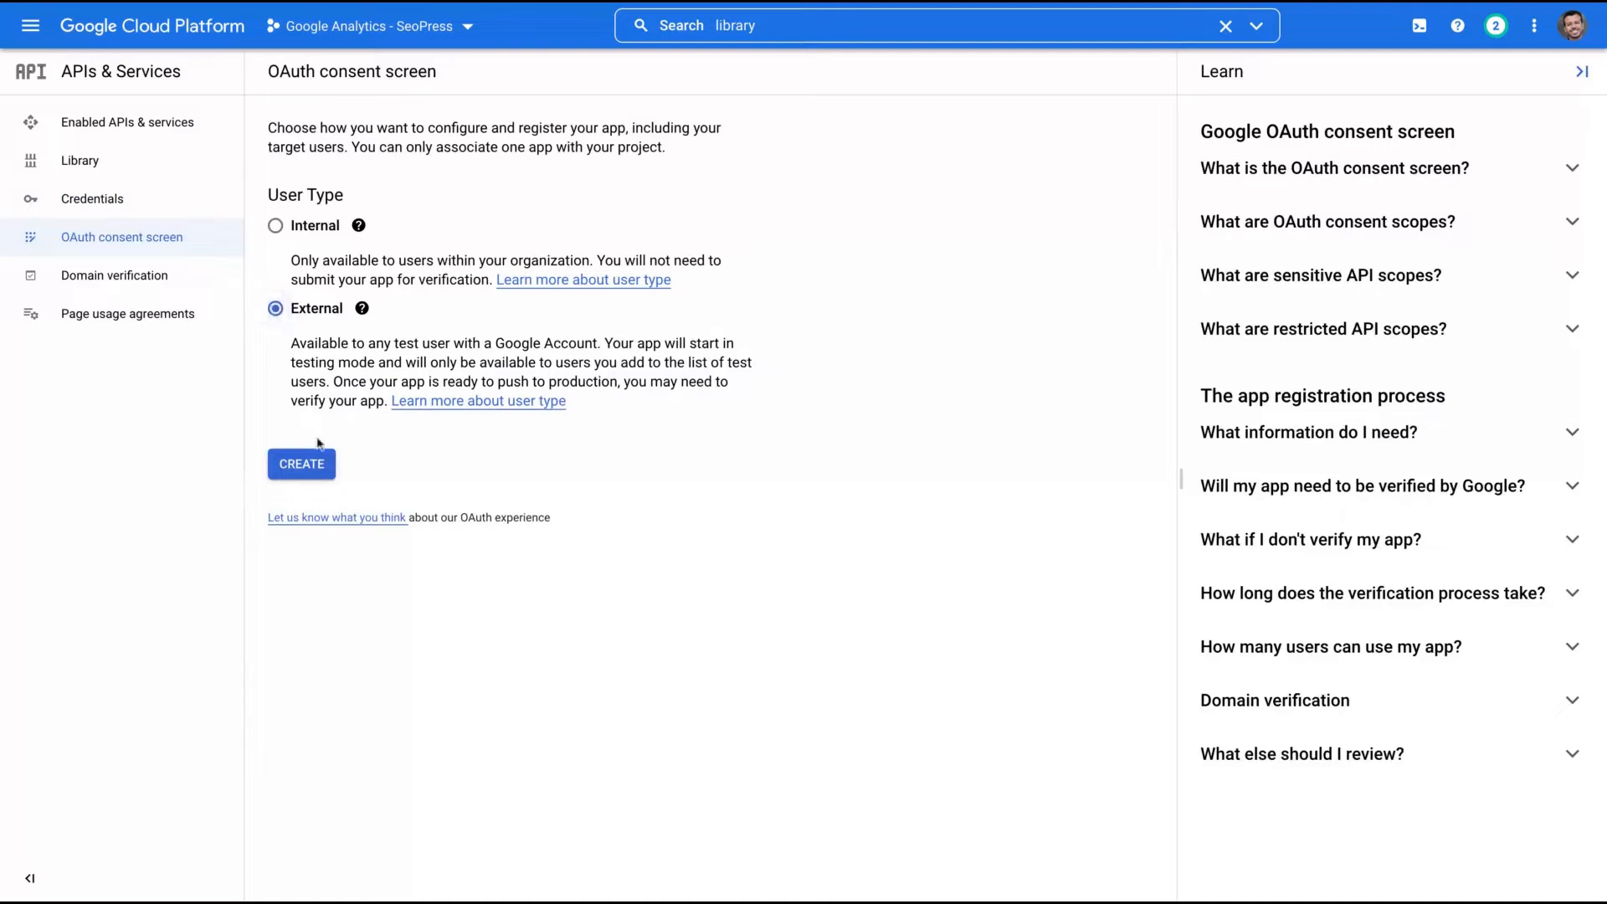
pyautogui.click(318, 480)
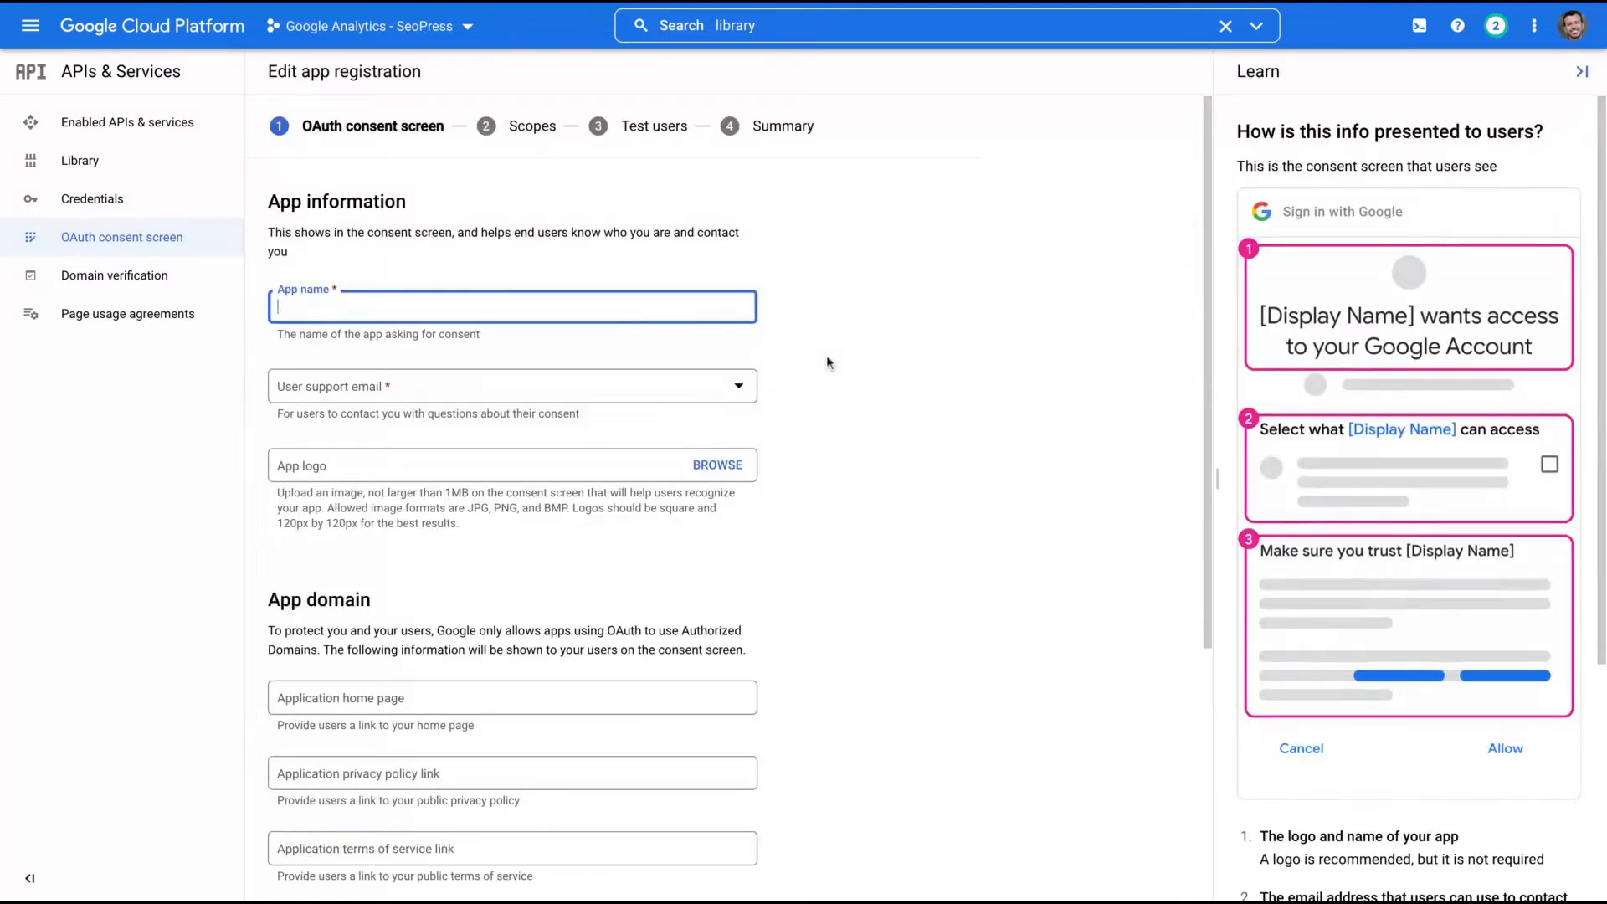
pyautogui.write('SEOPress')
pyautogui.click(586, 389)
pyautogui.click(374, 400)
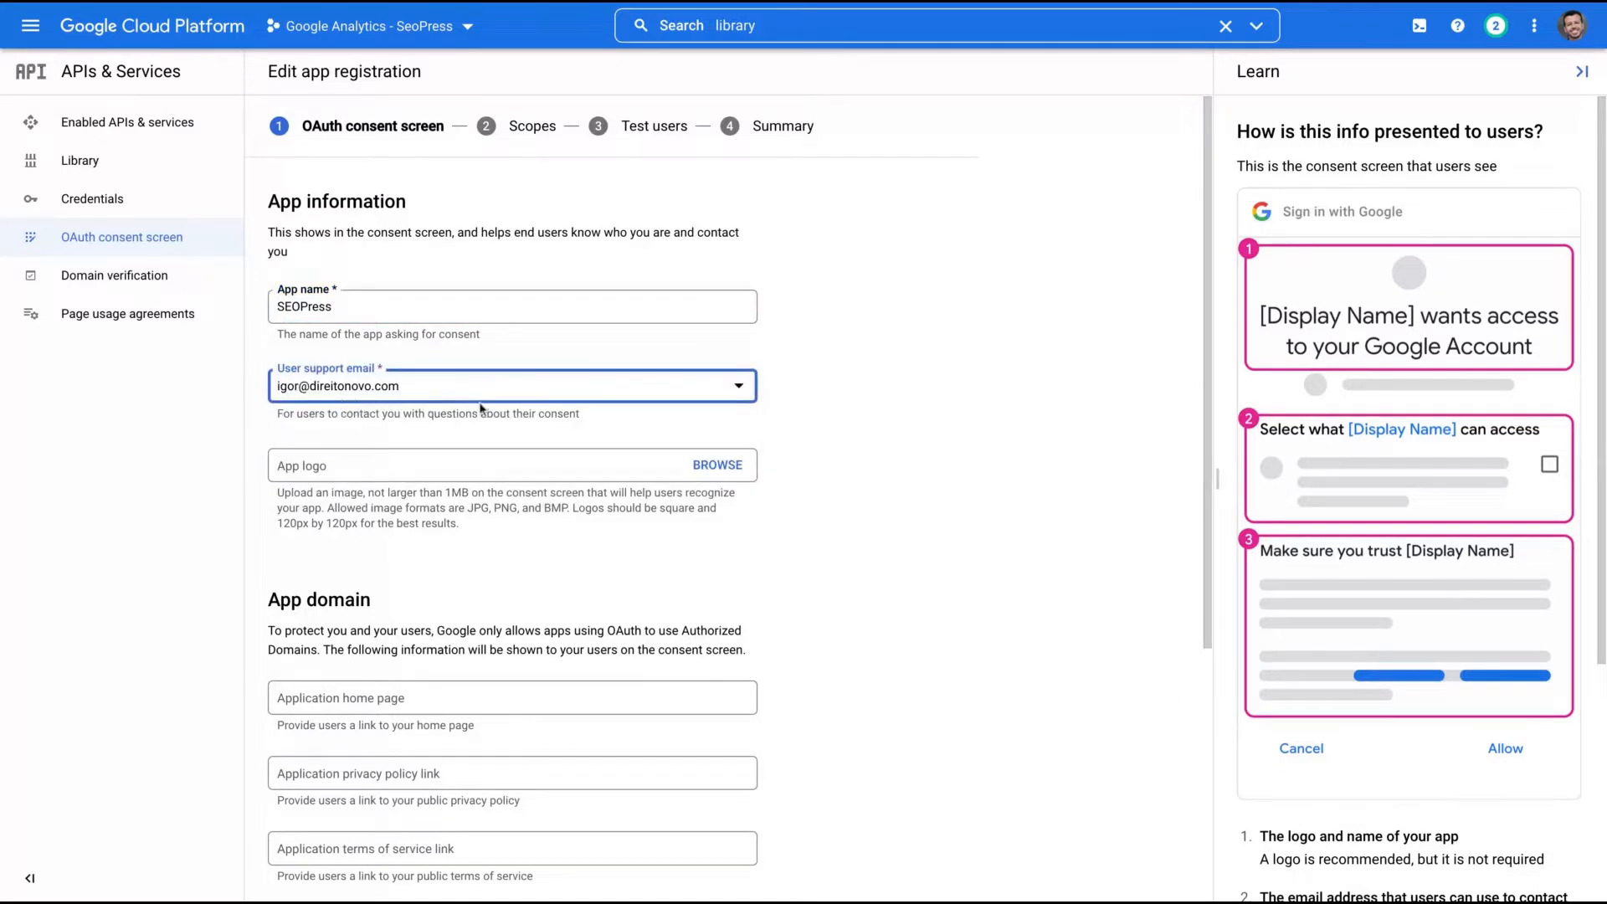
# - Add authorized domain techtrendszone.com and the developer contact email, then save past Scopes
pyautogui.scroll(-1, 485, 406)
pyautogui.scroll(-4, 486, 406)
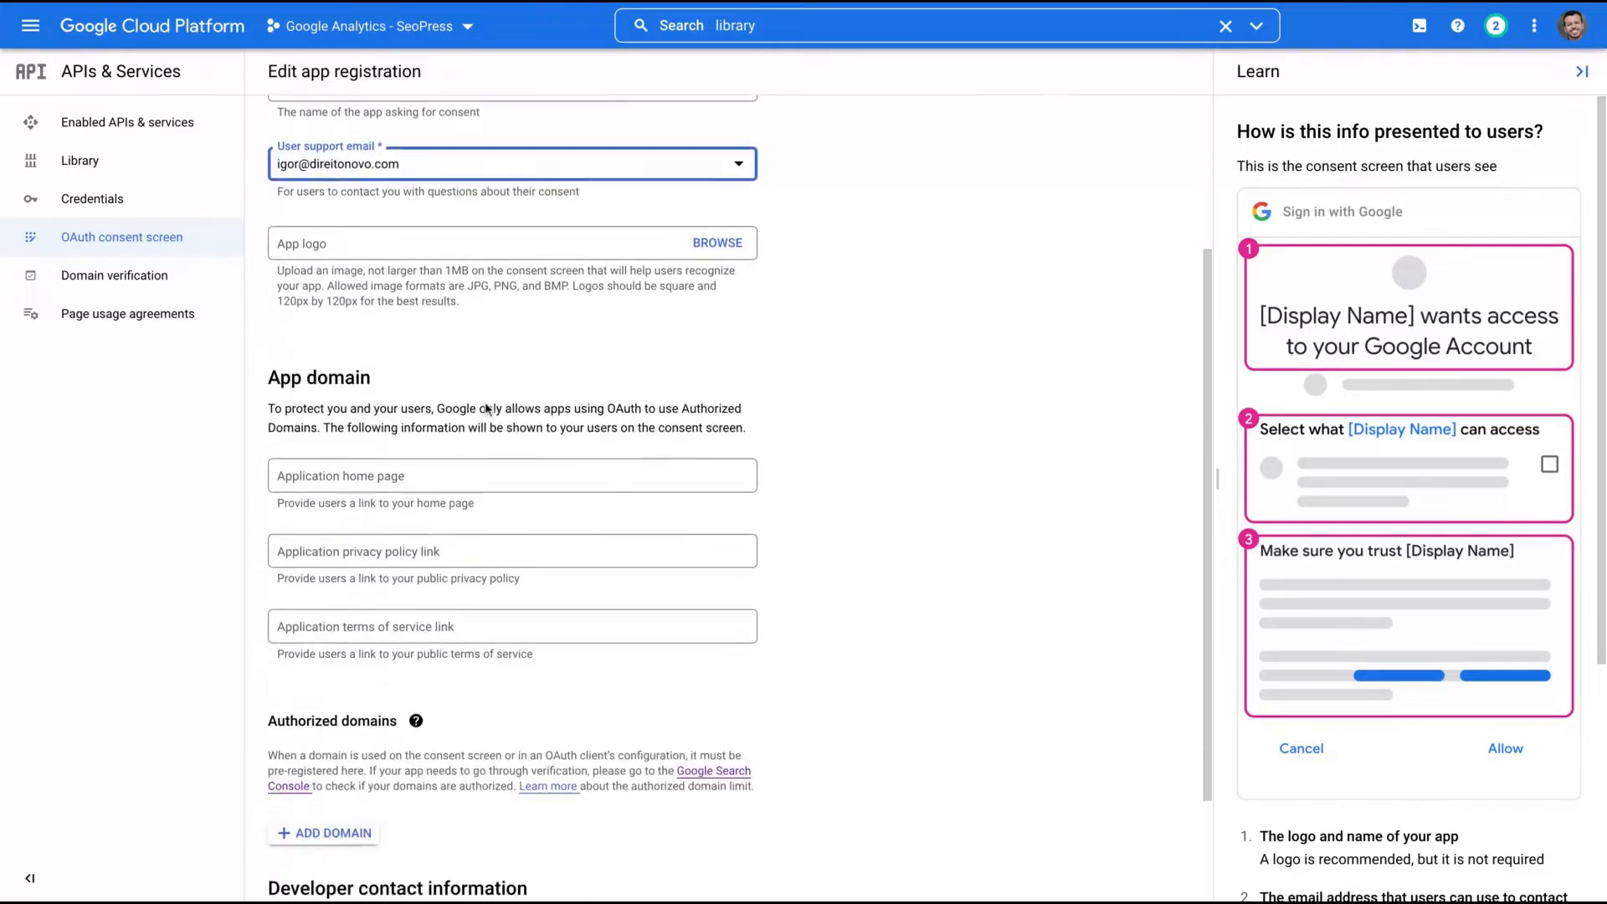
pyautogui.click(335, 689)
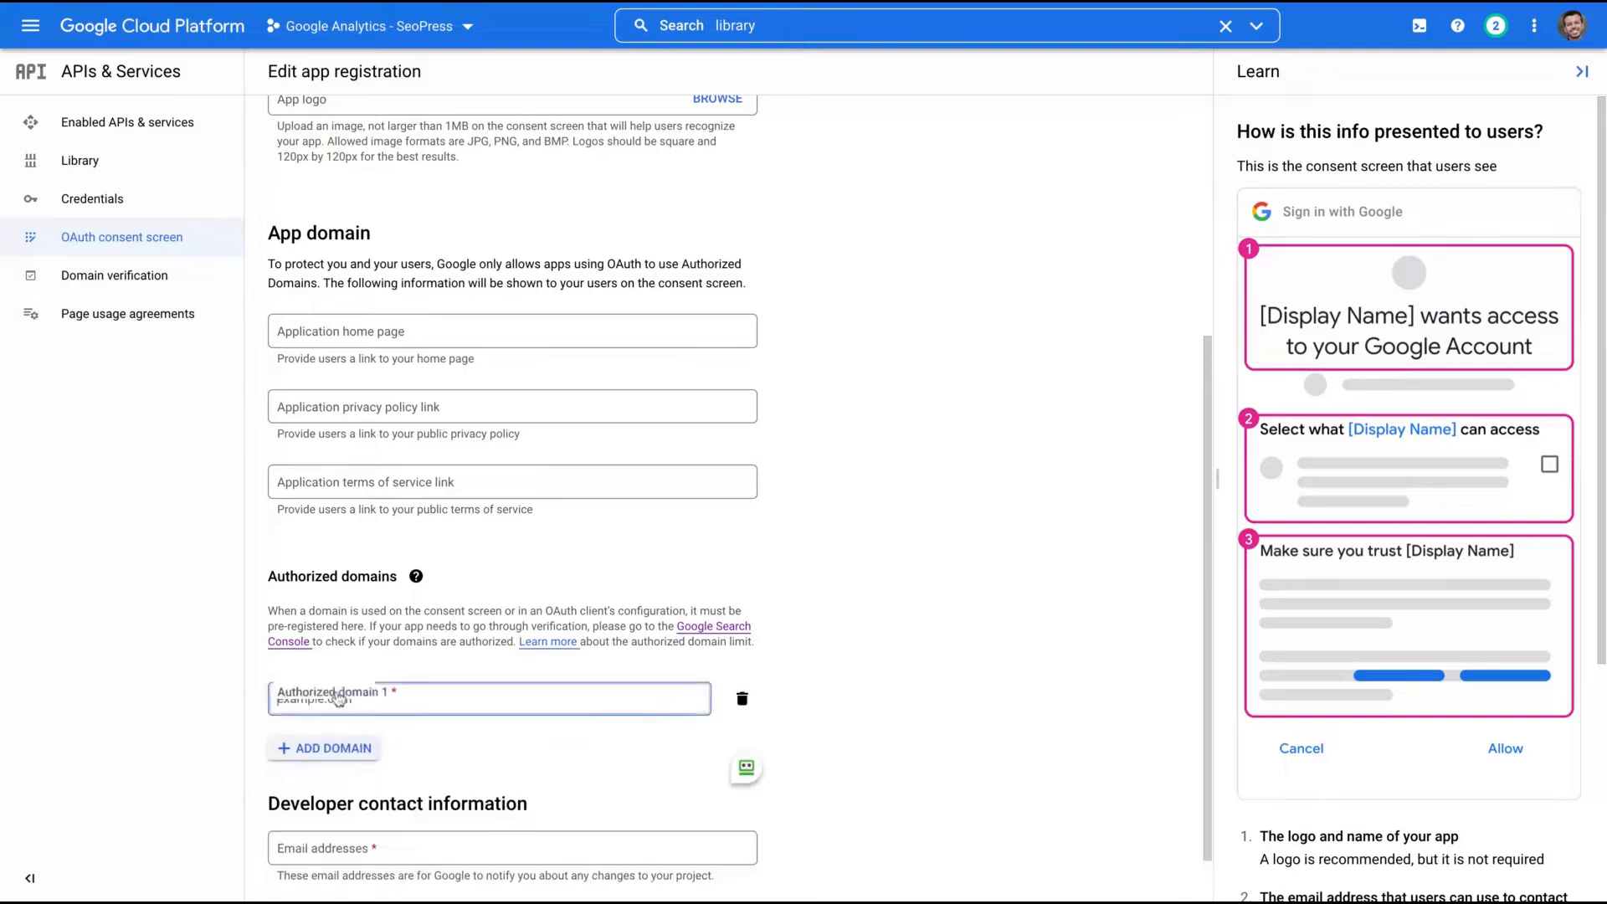
pyautogui.write('http')
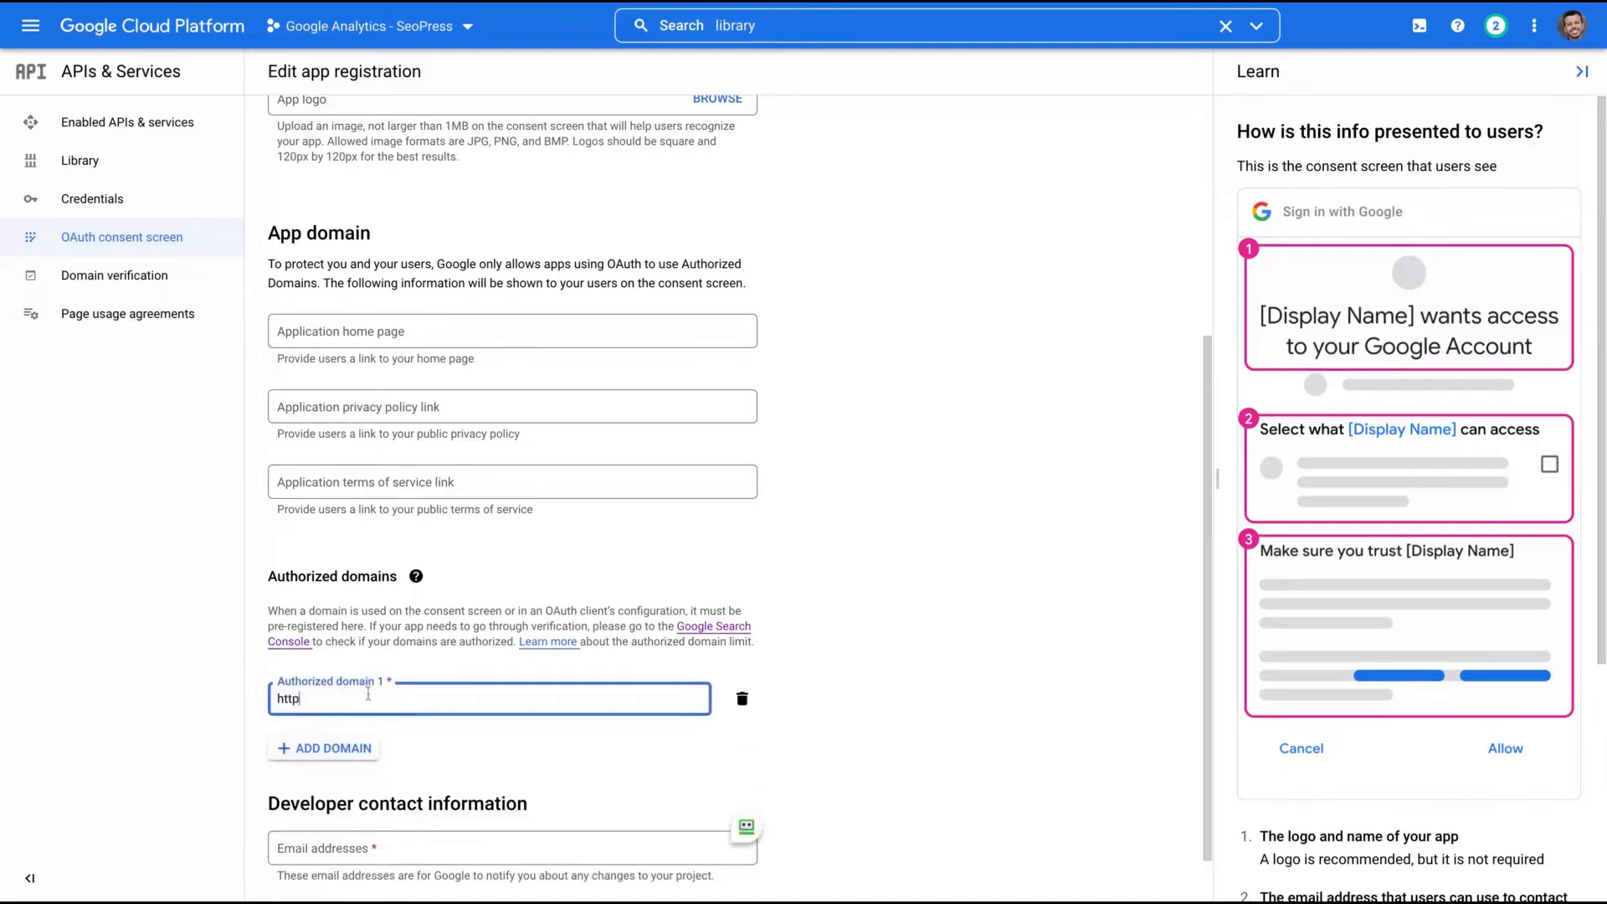
pyautogui.write('s:')
pyautogui.press('BackSpace')
pyautogui.press('BackSpace')
pyautogui.press('BackSpace')
pyautogui.press('BackSpace')
pyautogui.write('techtrendszone.com')
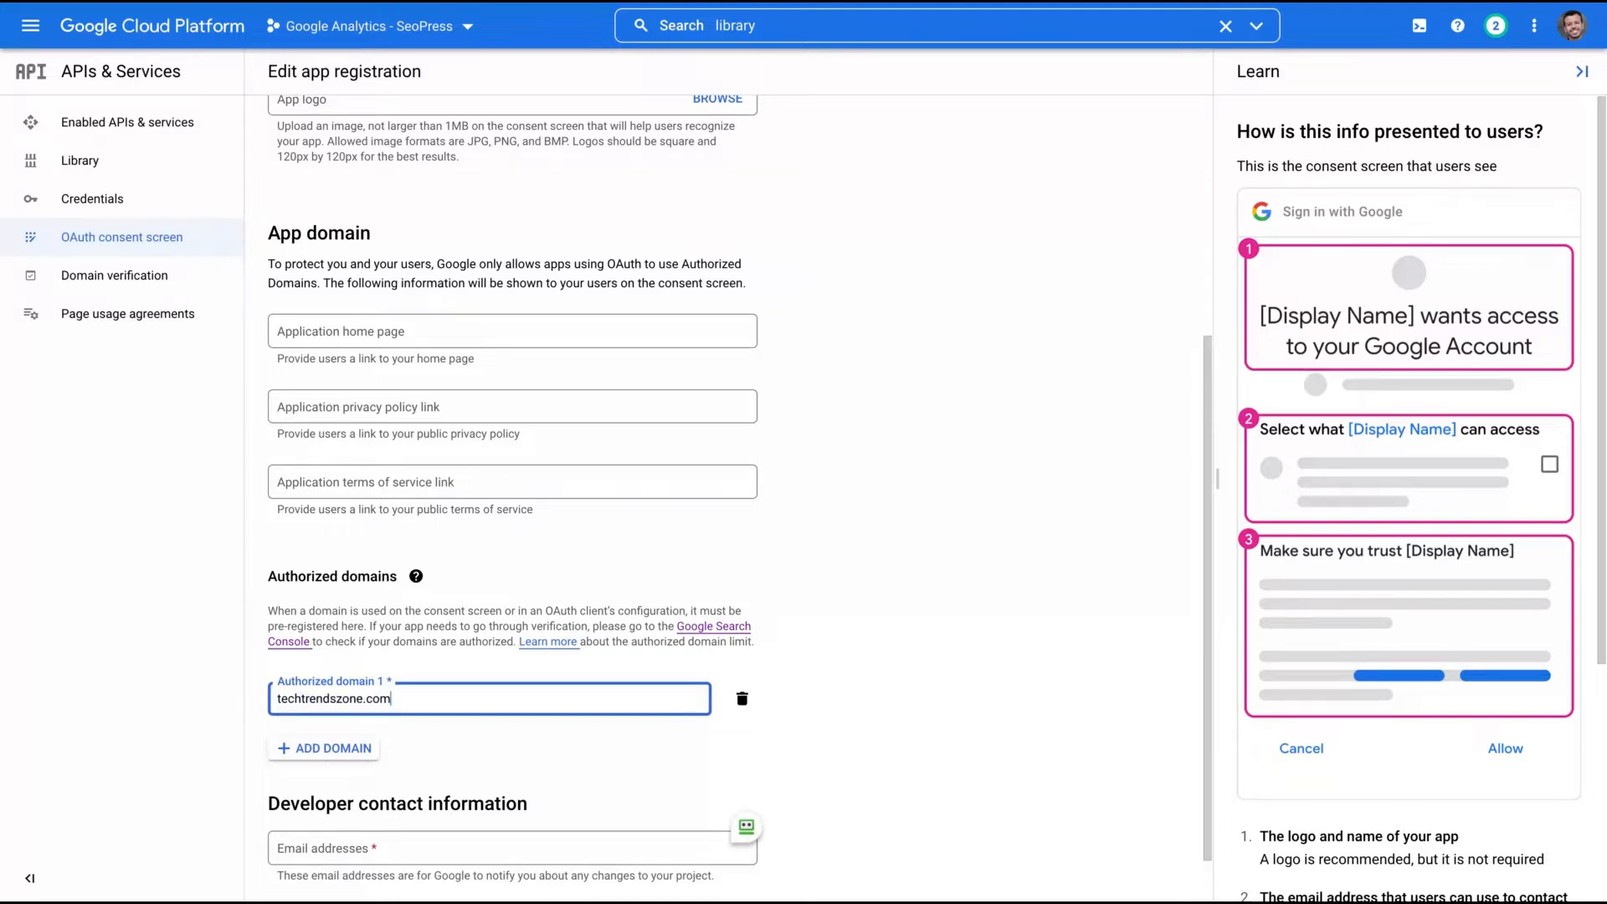
pyautogui.click(202, 598)
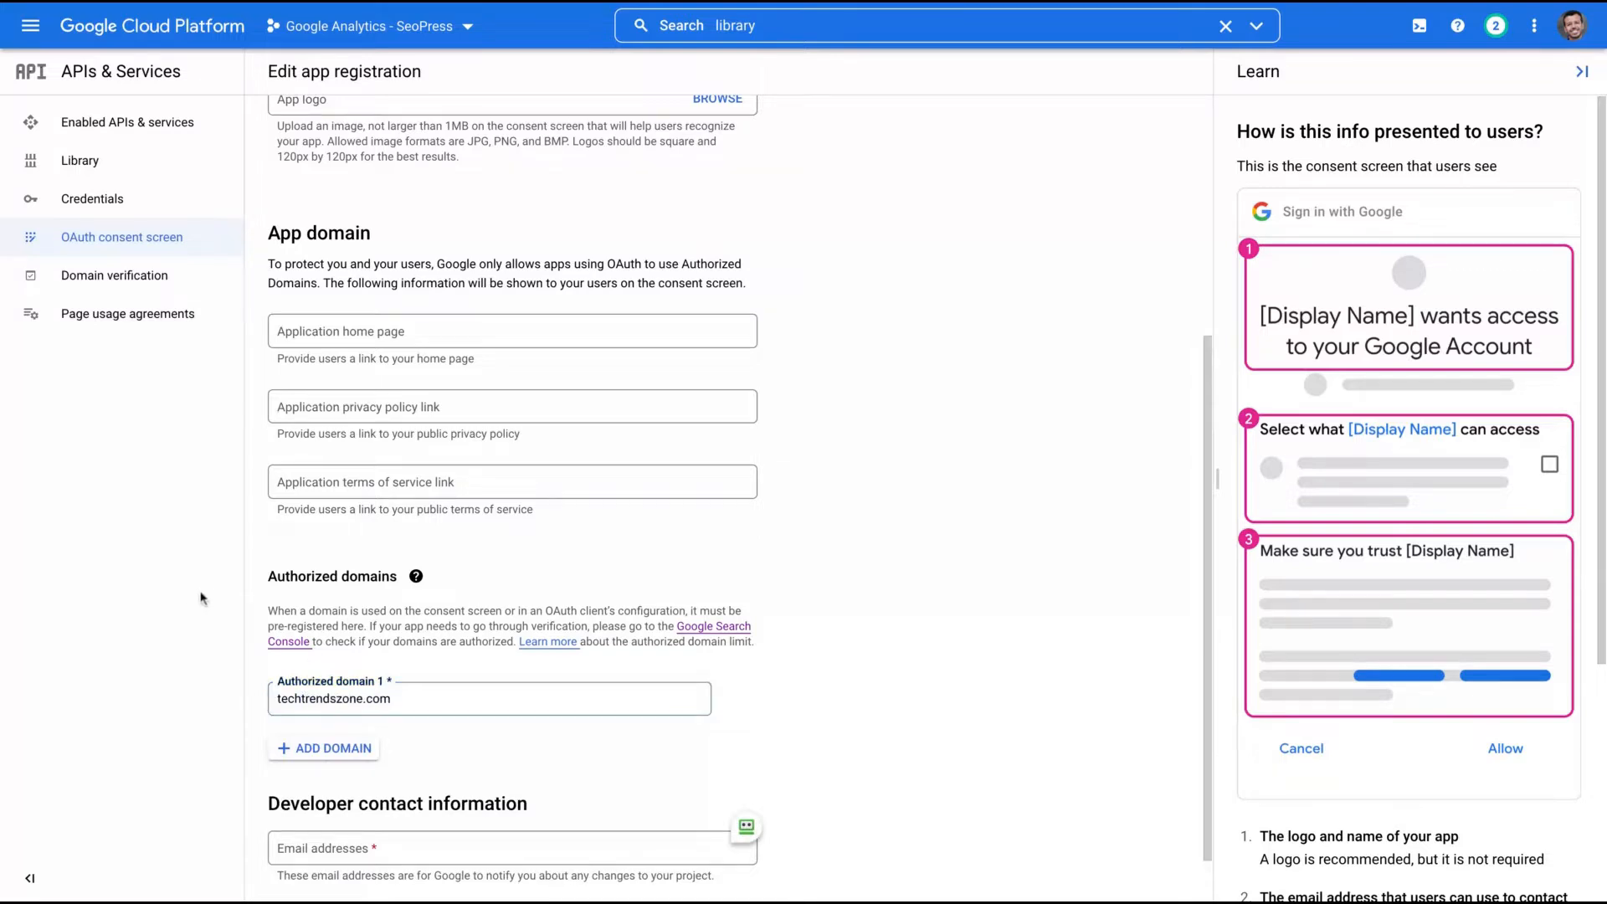
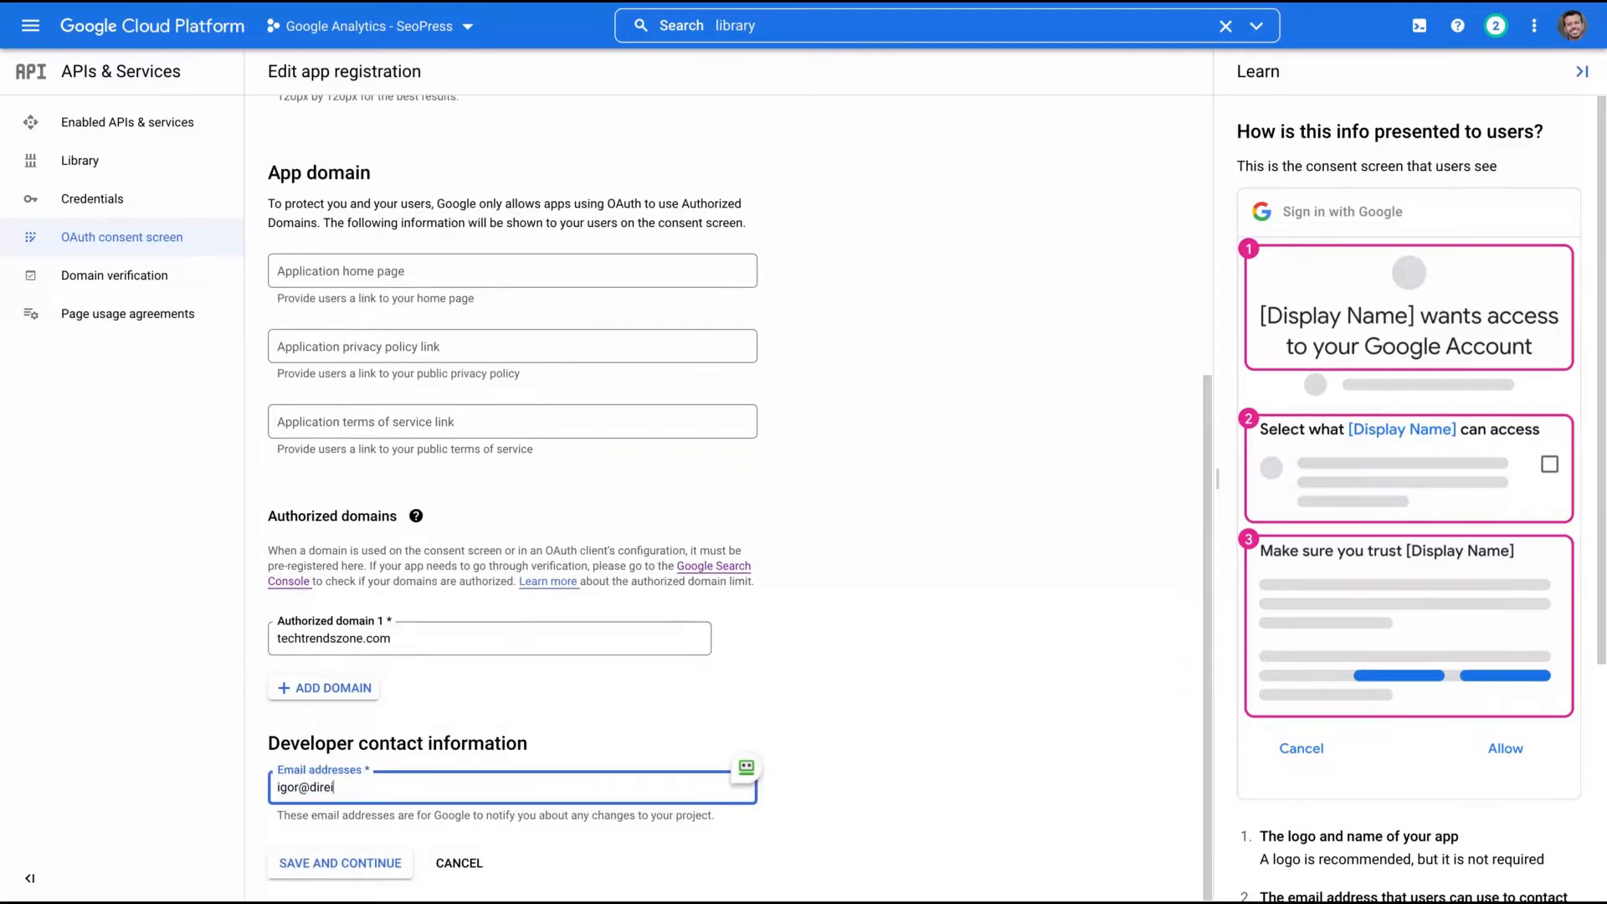
pyautogui.press('Return')
pyautogui.click(295, 858)
pyautogui.click(295, 862)
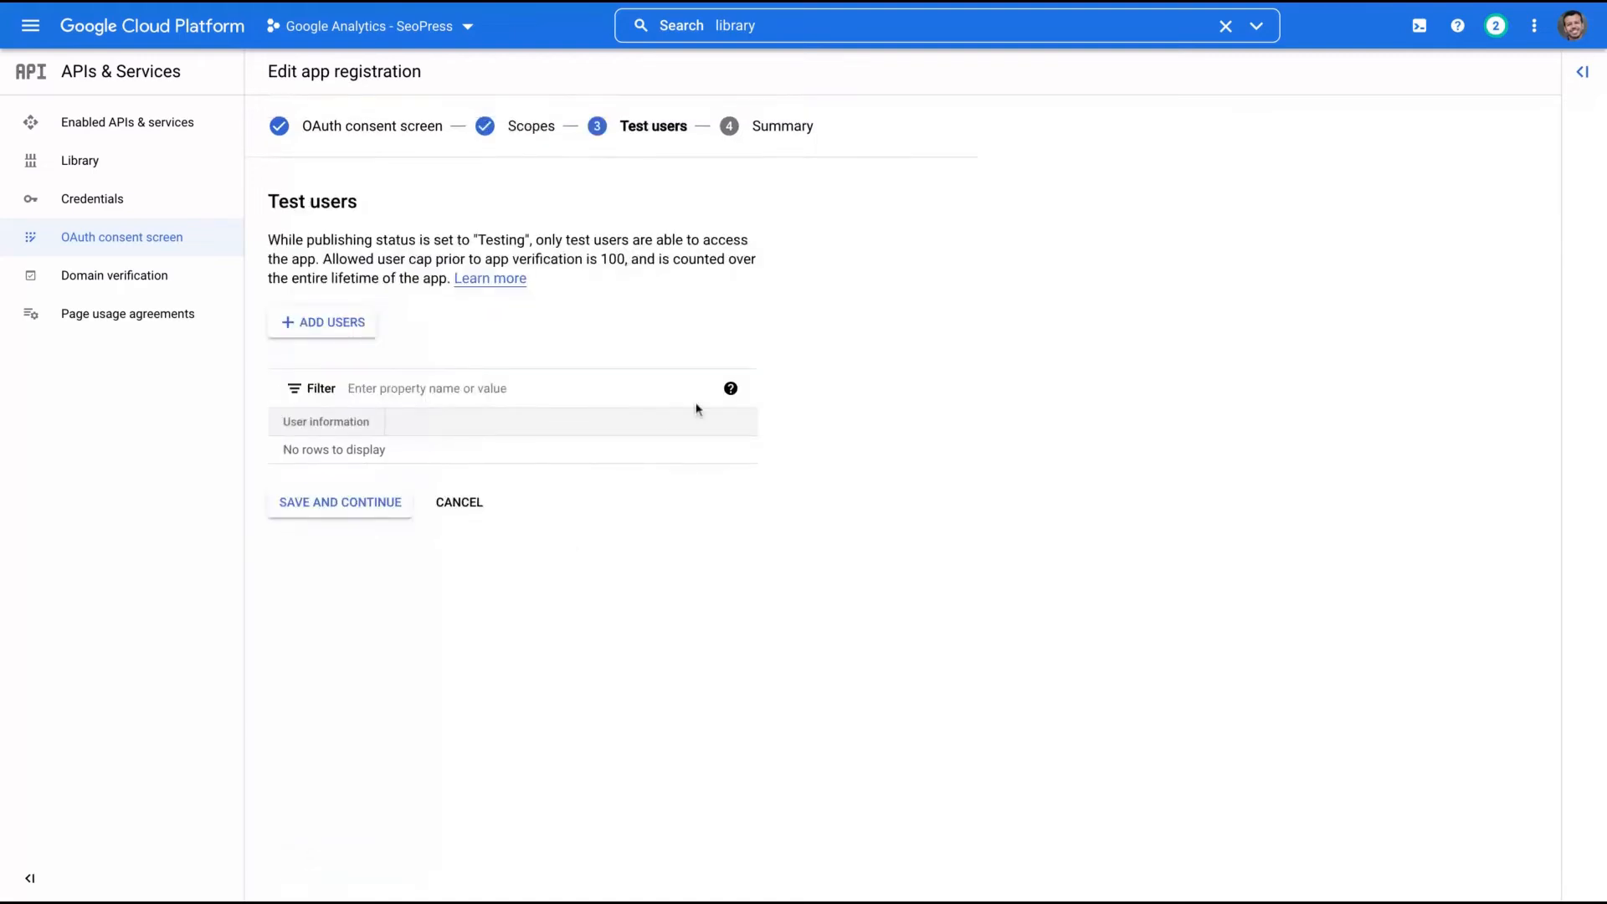
# - Skip test users, review the summary, and return to the Credentials page
pyautogui.click(287, 504)
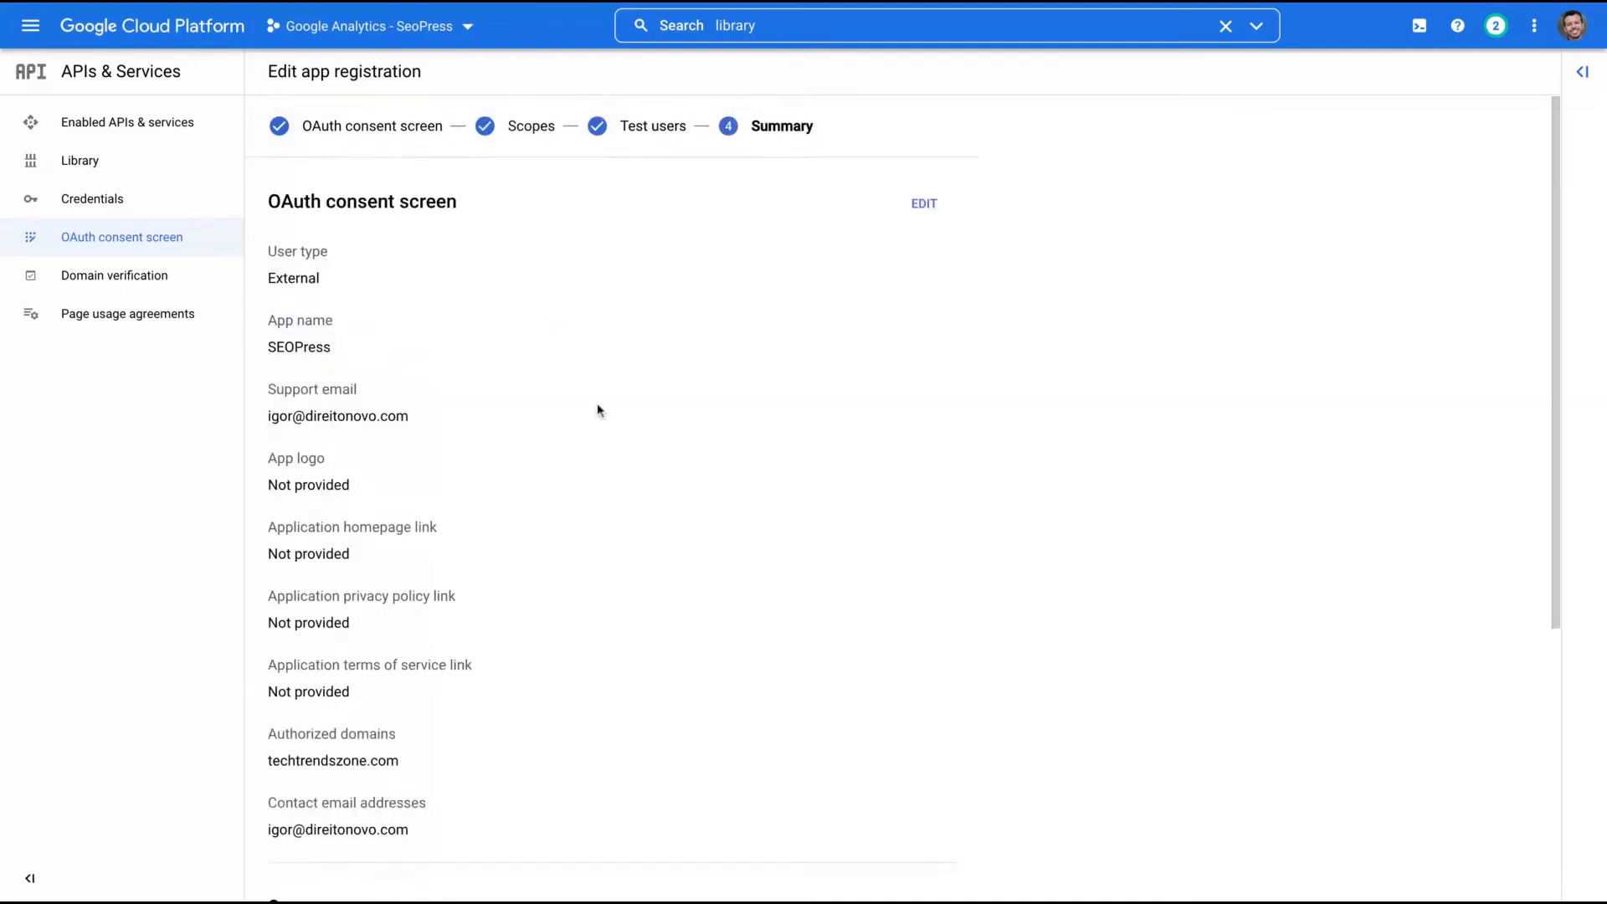
pyautogui.scroll(-5, 402, 577)
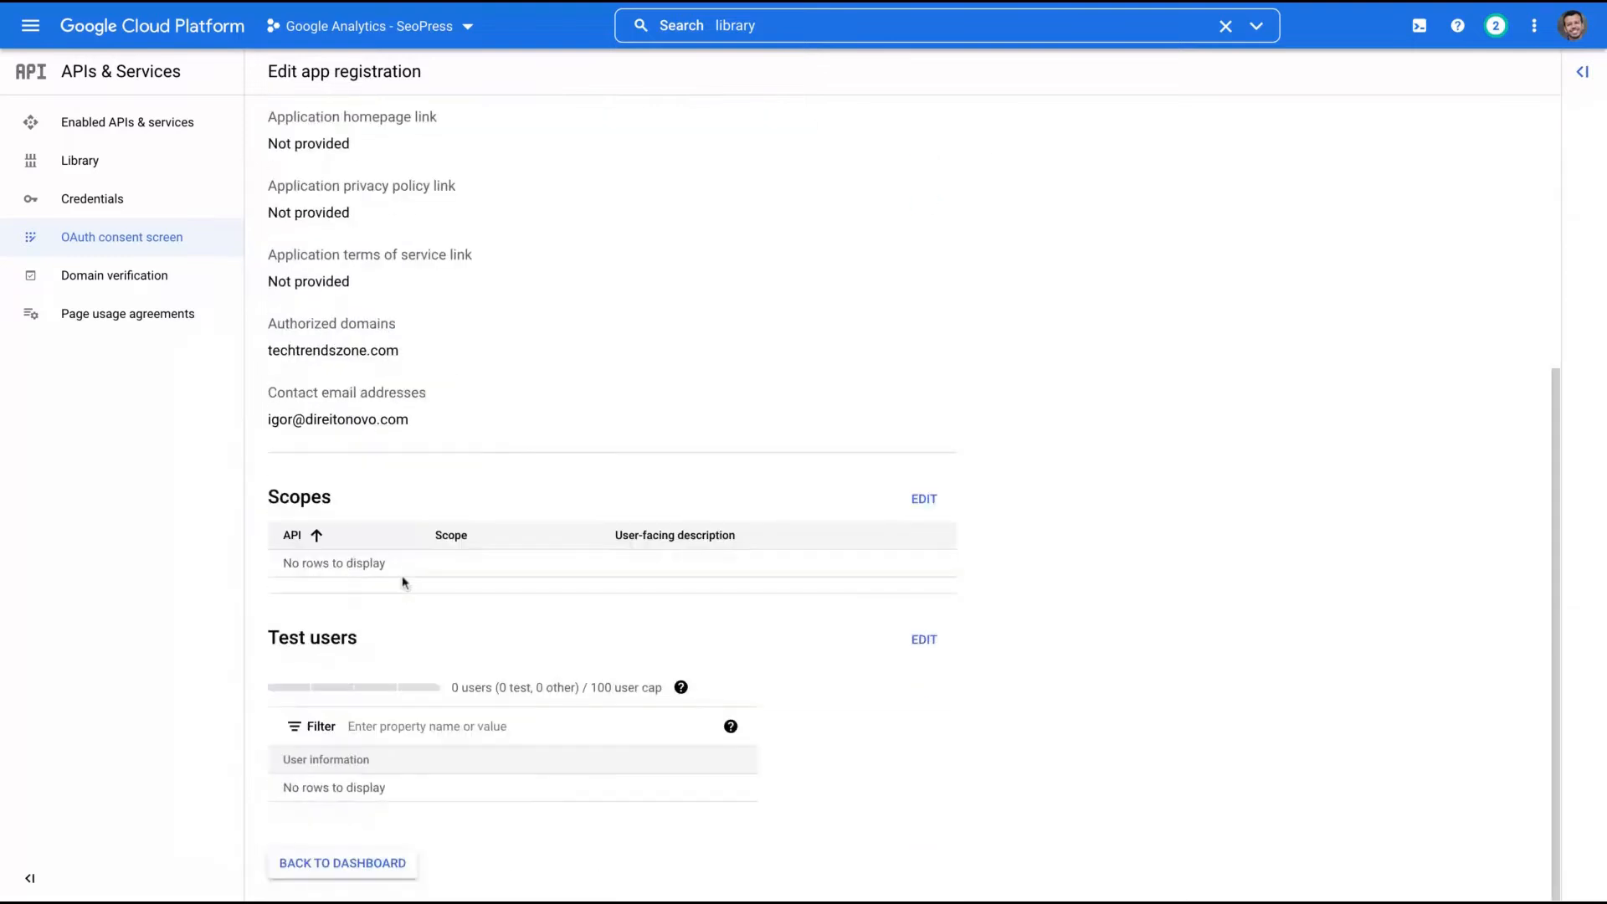
pyautogui.scroll(5, 403, 355)
pyautogui.scroll(-5, 404, 355)
pyautogui.click(325, 871)
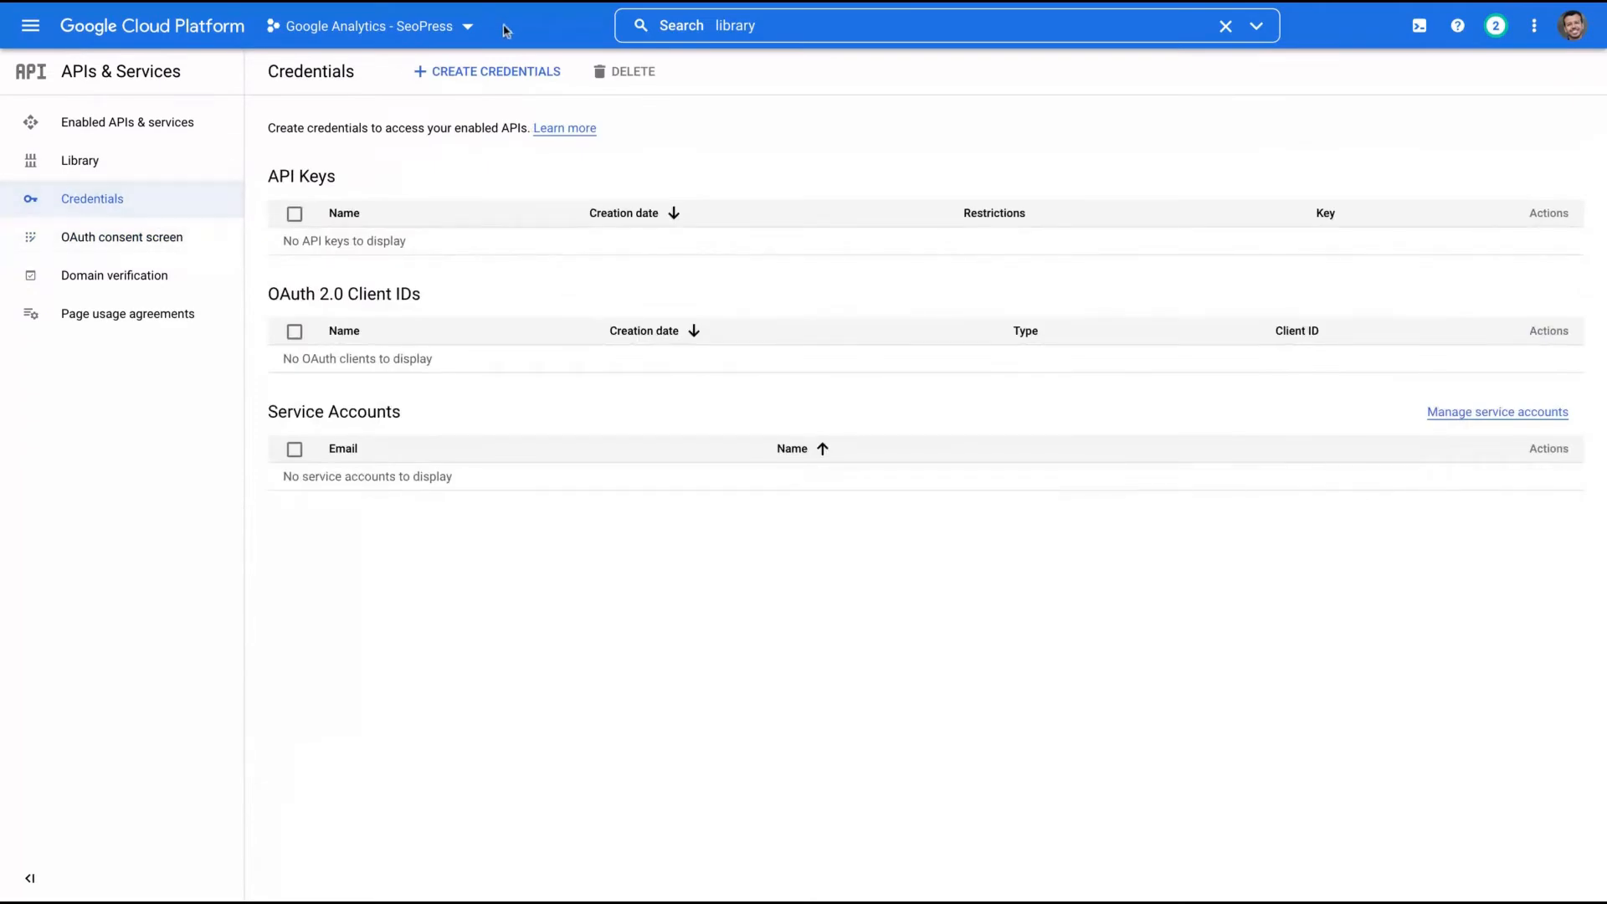
pyautogui.click(483, 84)
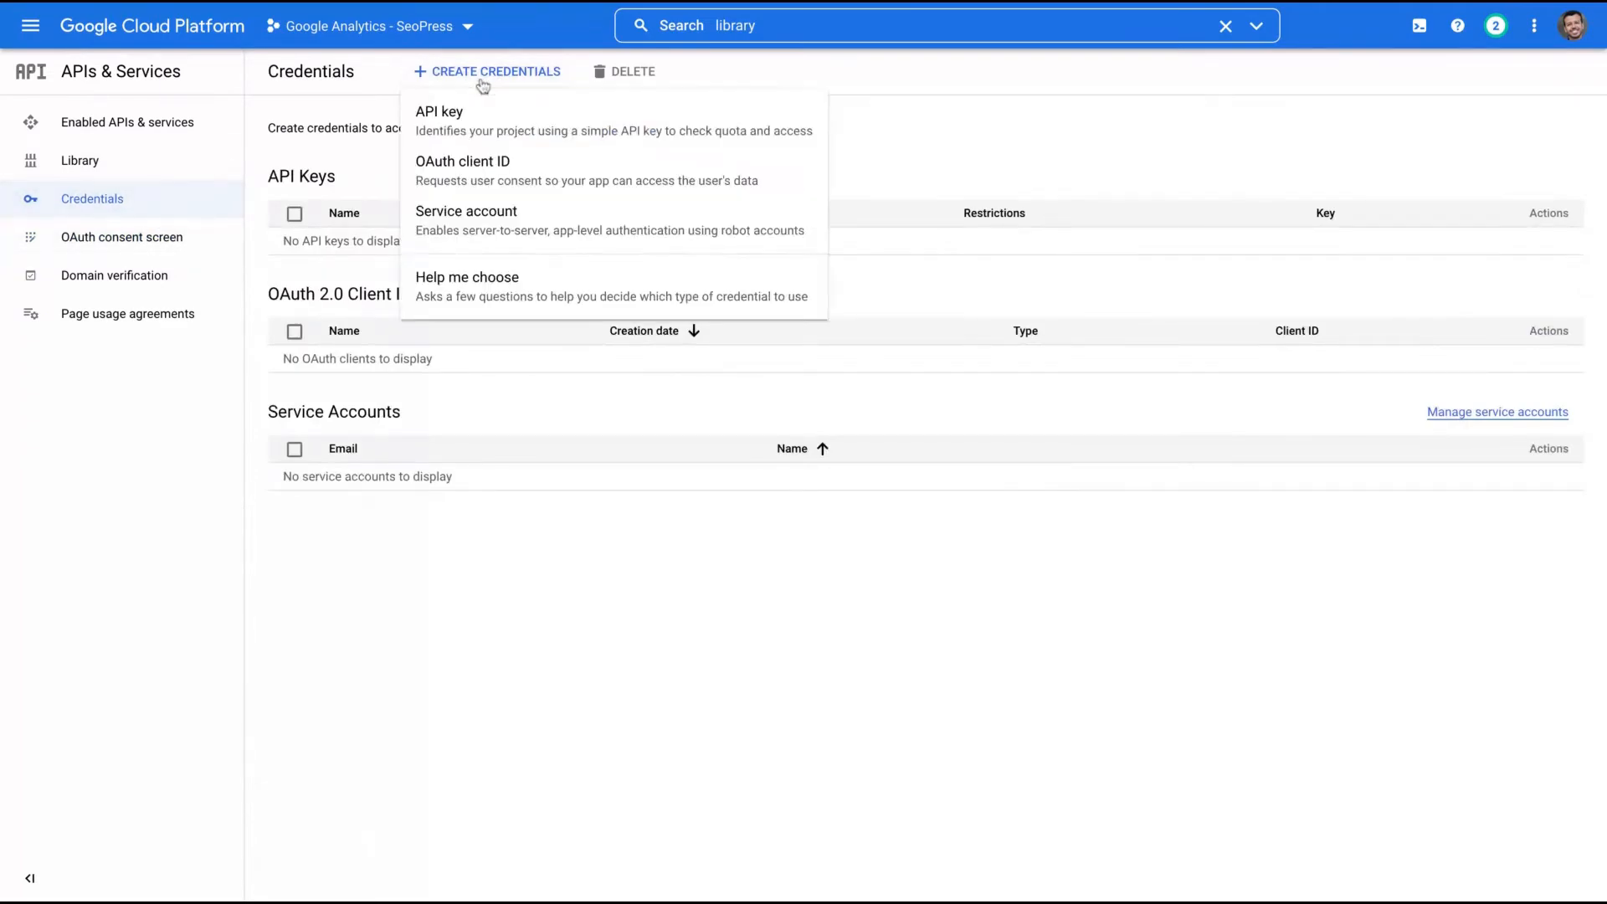
pyautogui.click(503, 174)
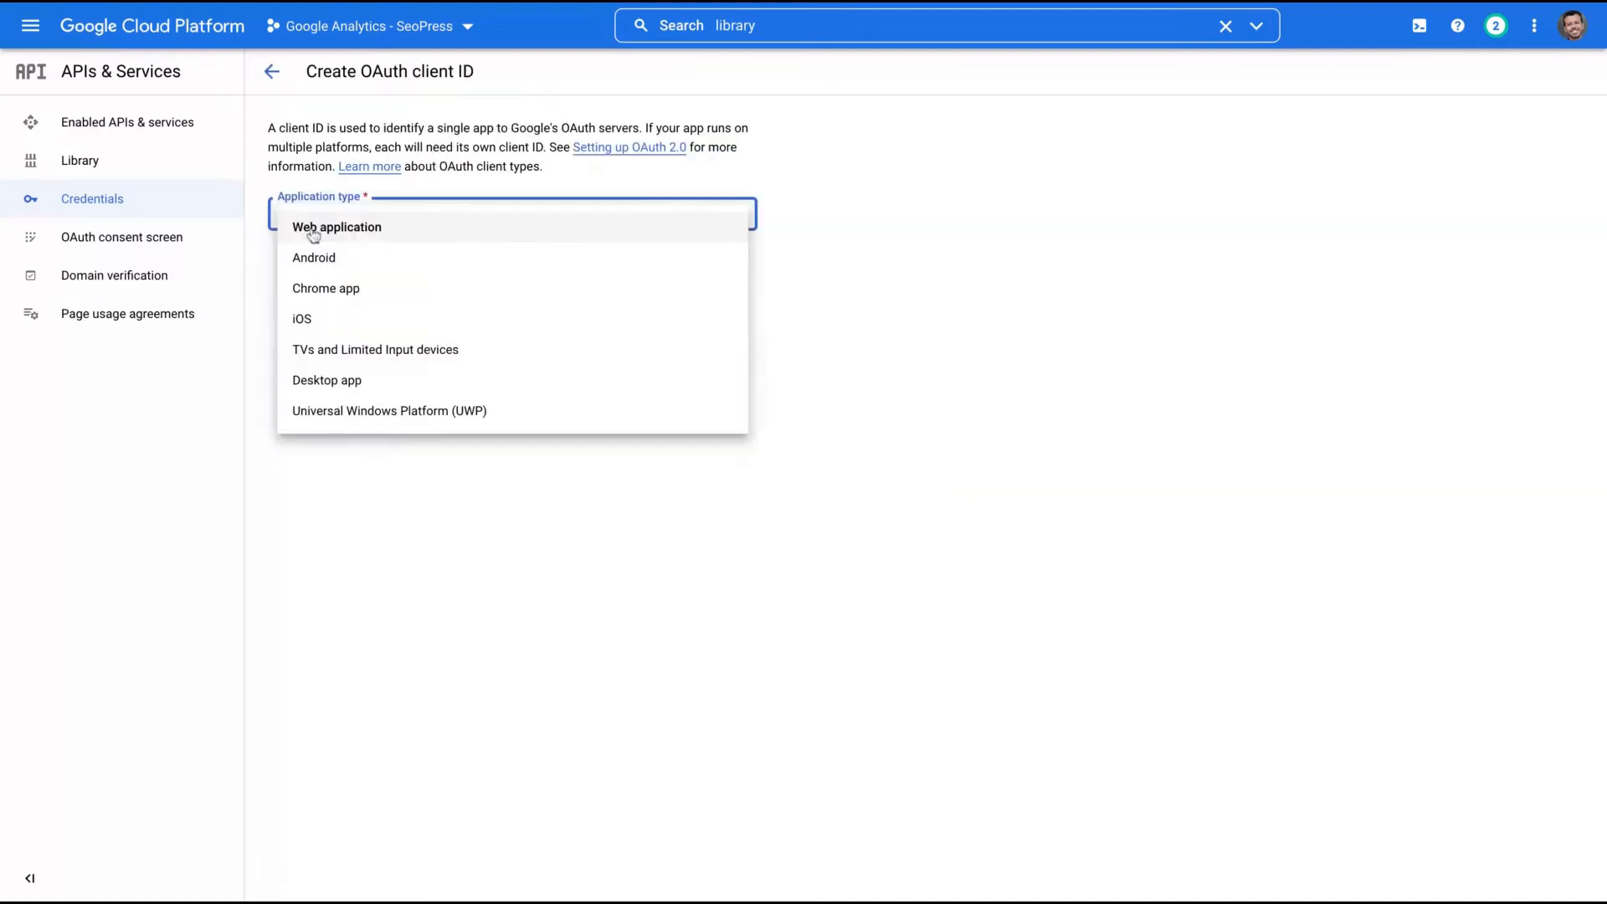
pyautogui.click(313, 227)
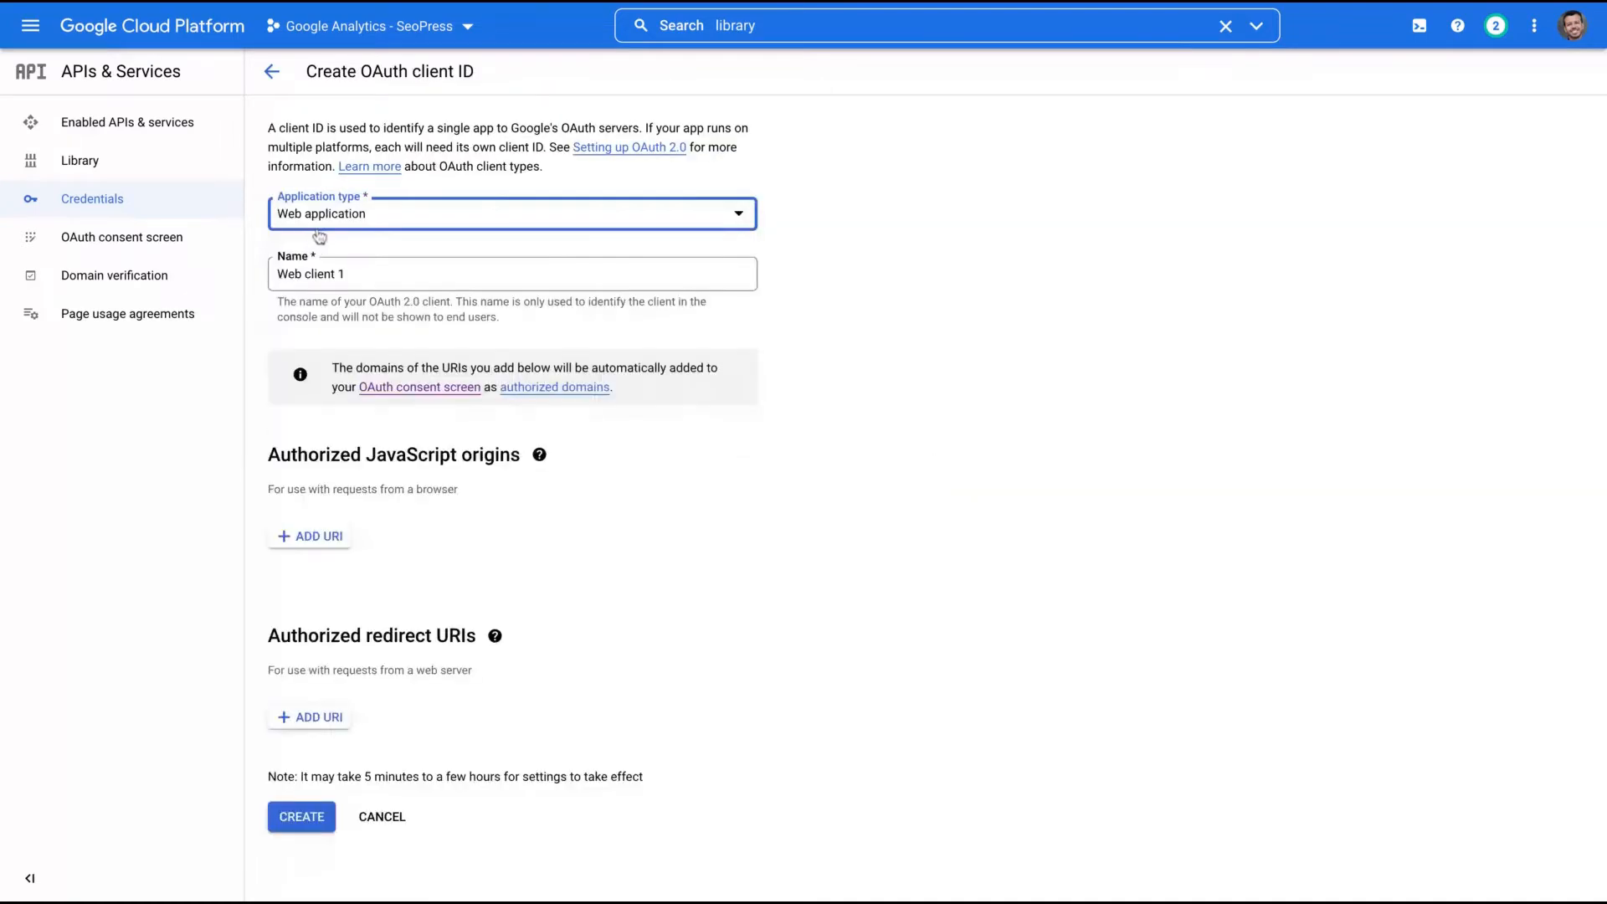
pyautogui.click(409, 277)
pyautogui.tripleClick(410, 277)
pyautogui.write('Go')
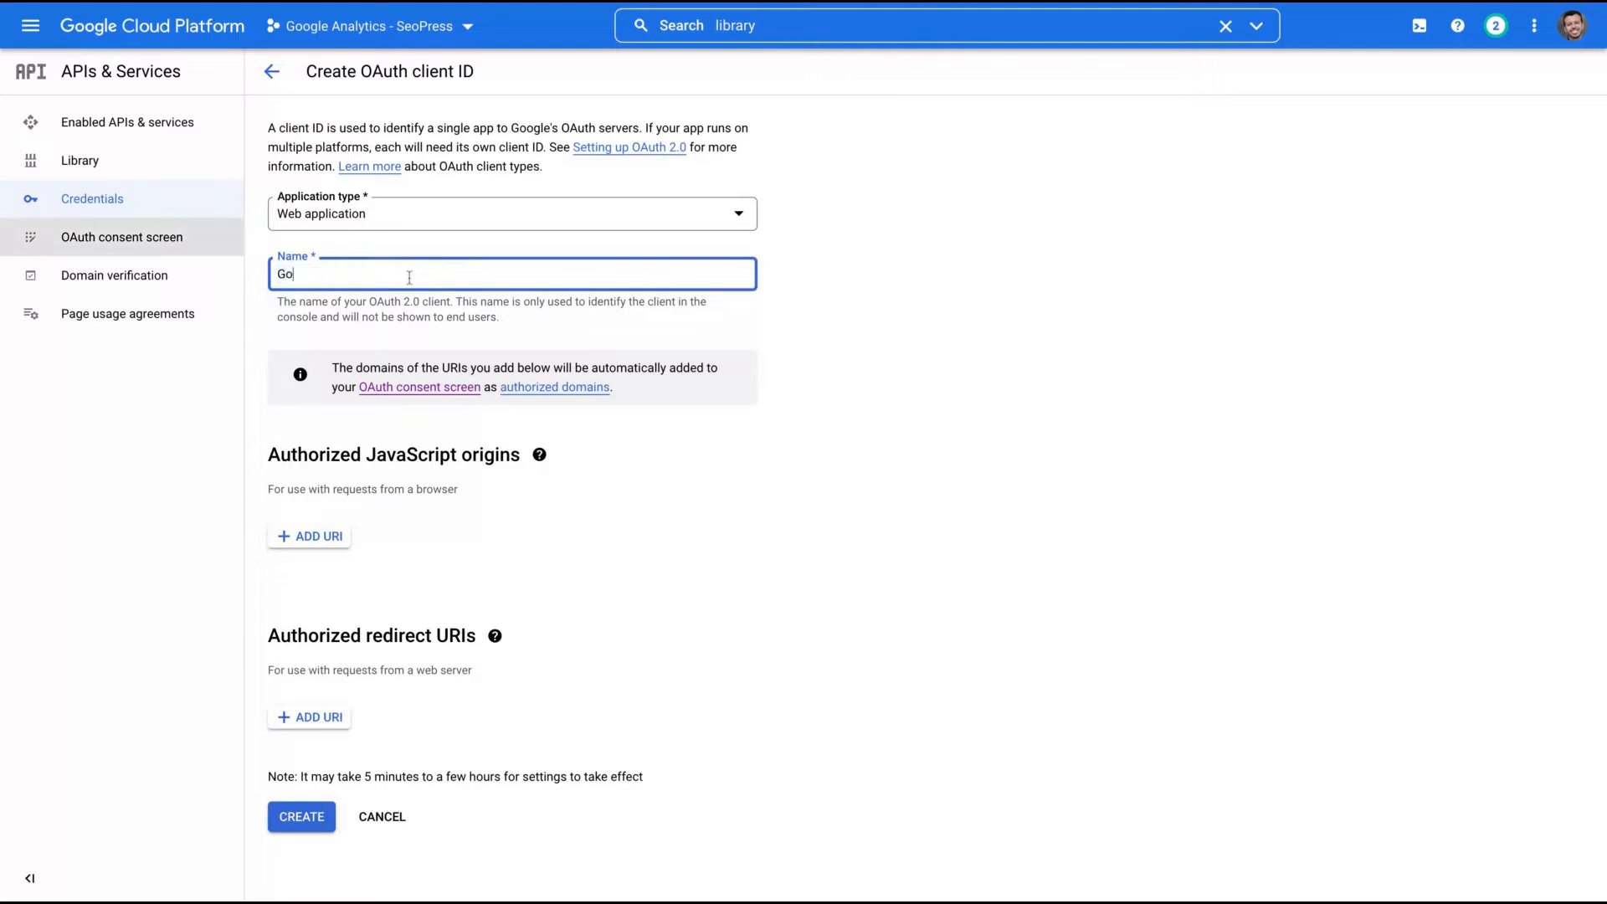
pyautogui.write('ogle Analytics in SEOPRESS')
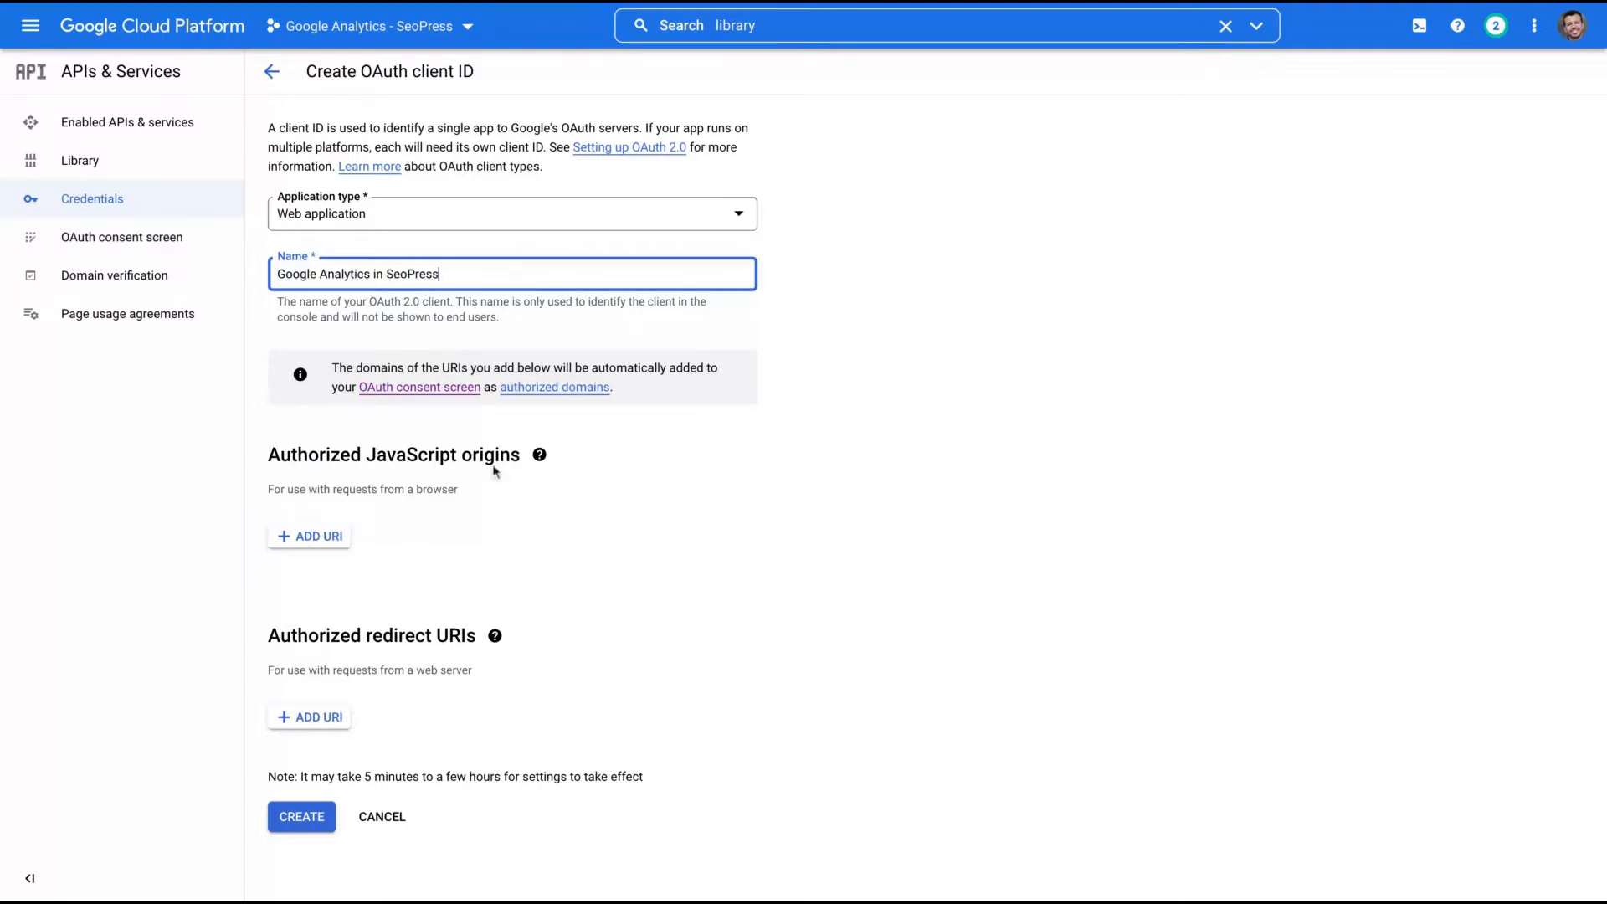
pyautogui.click(283, 538)
pyautogui.click(296, 546)
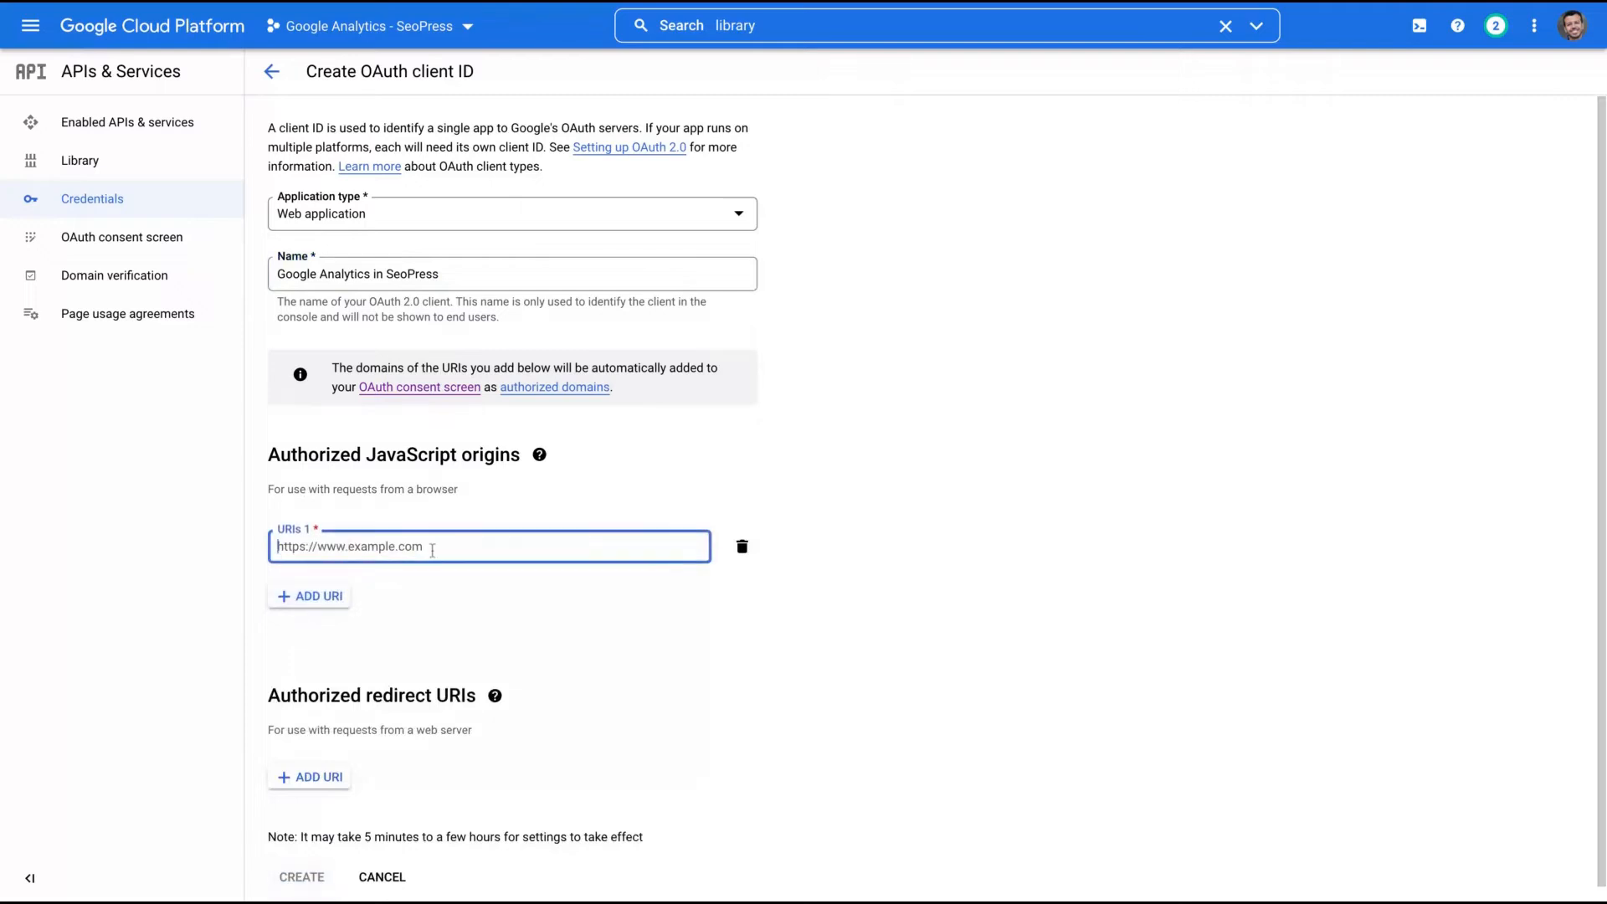
pyautogui.write('https://techtrendszone.com')
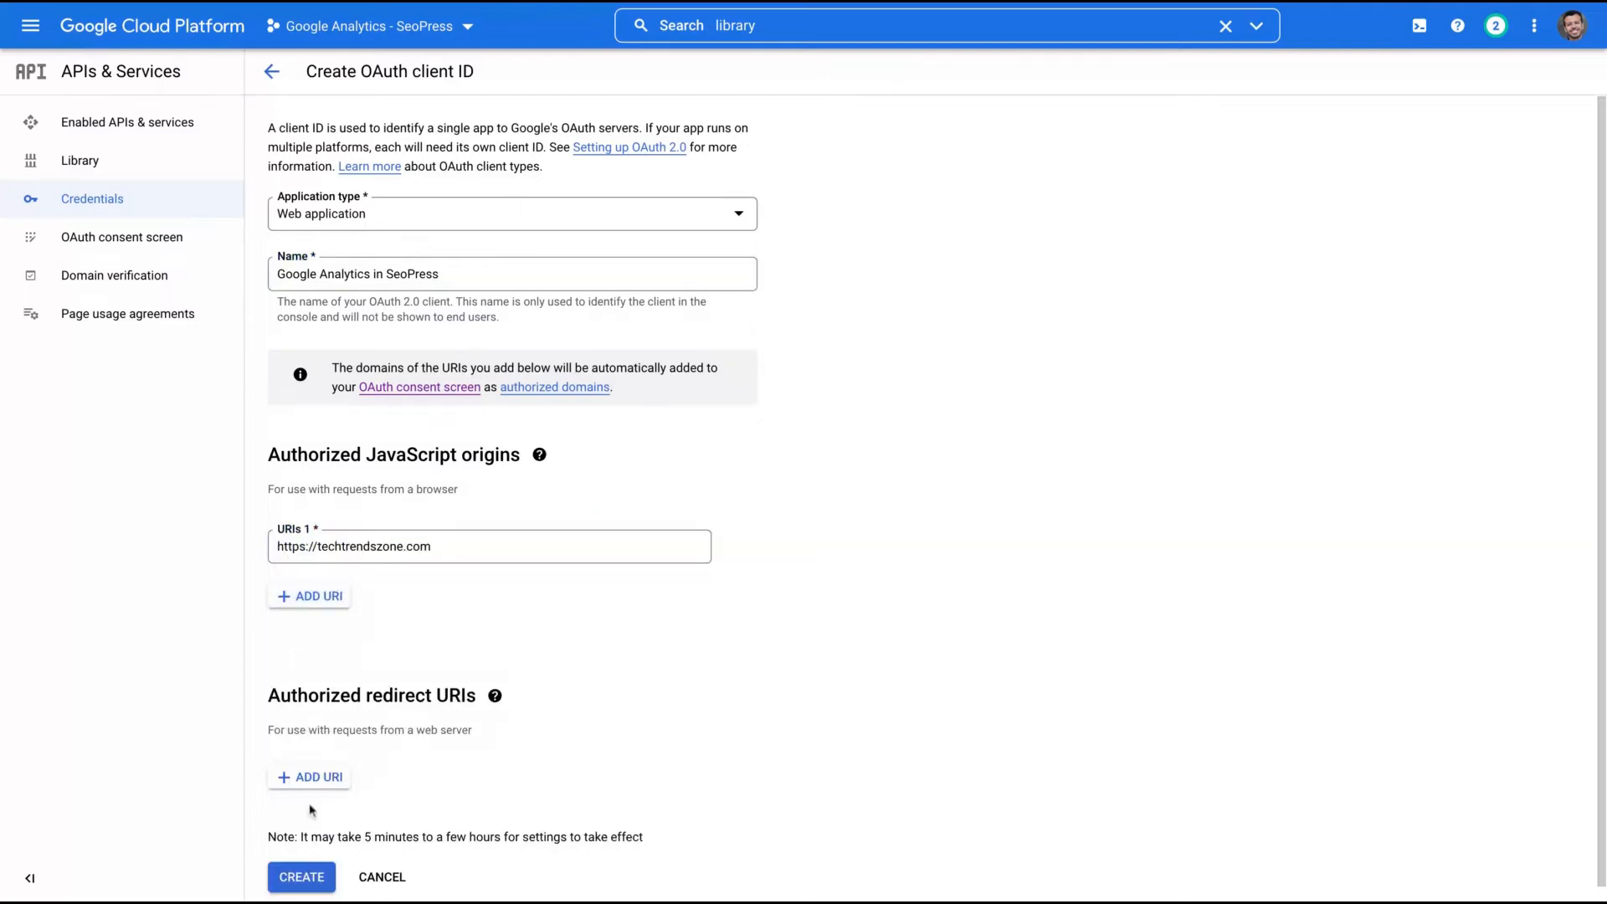
# - Paste the SEOPress redirect URI and replace yourdomainname with techtrendszone
pyautogui.click(312, 778)
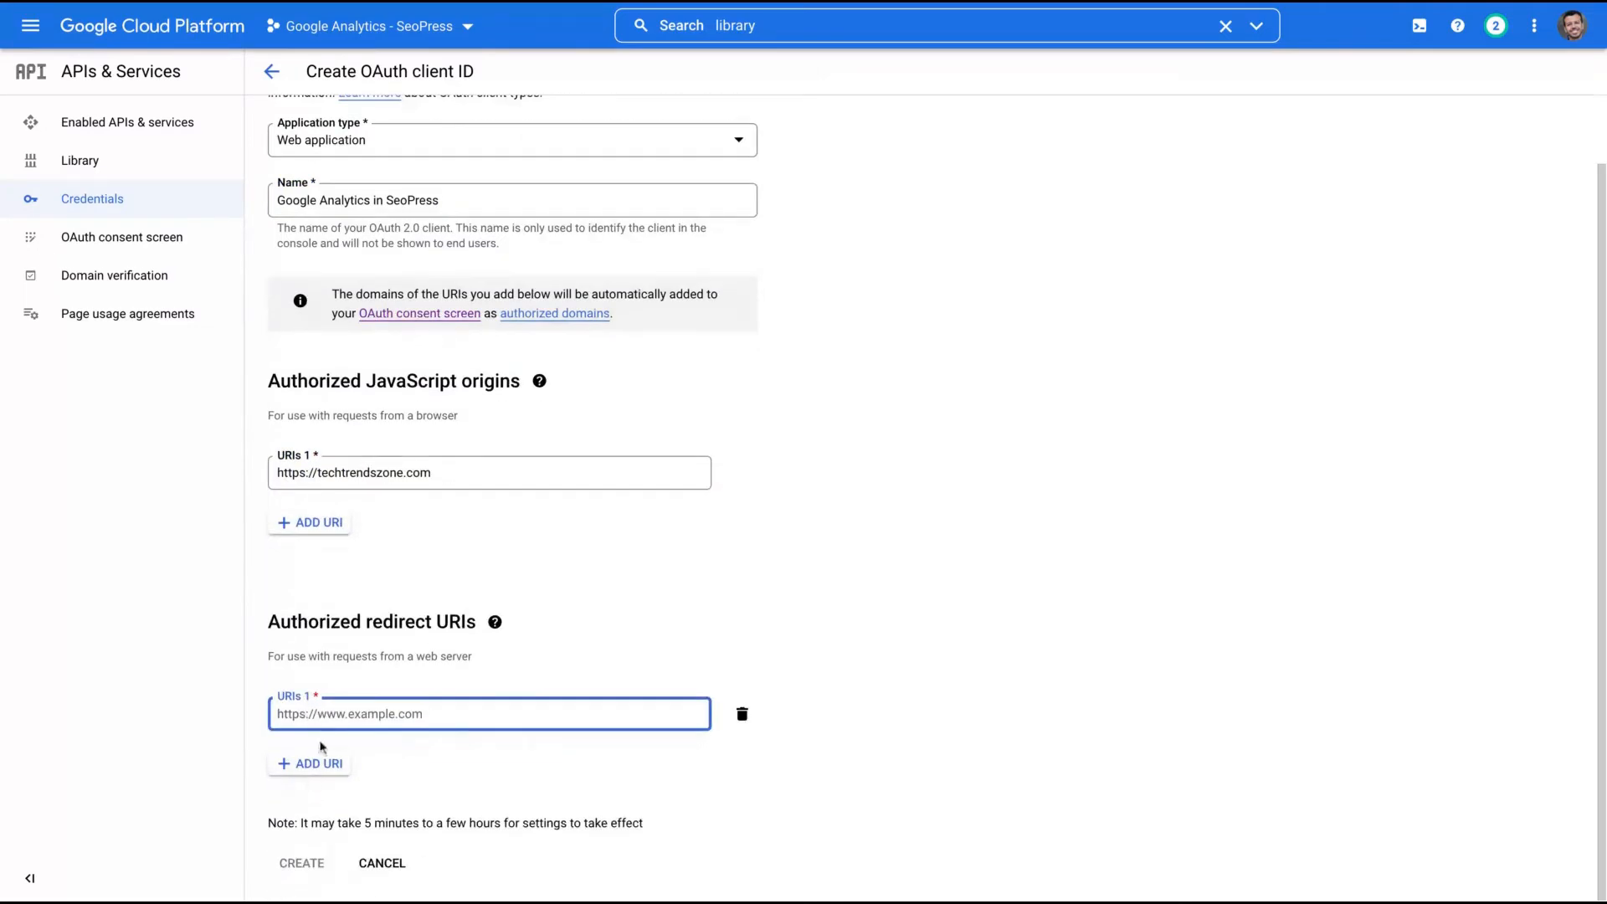
pyautogui.write('https://yourdomainname.com/wp-admin/admin.php?page=seopress-google-analytics')
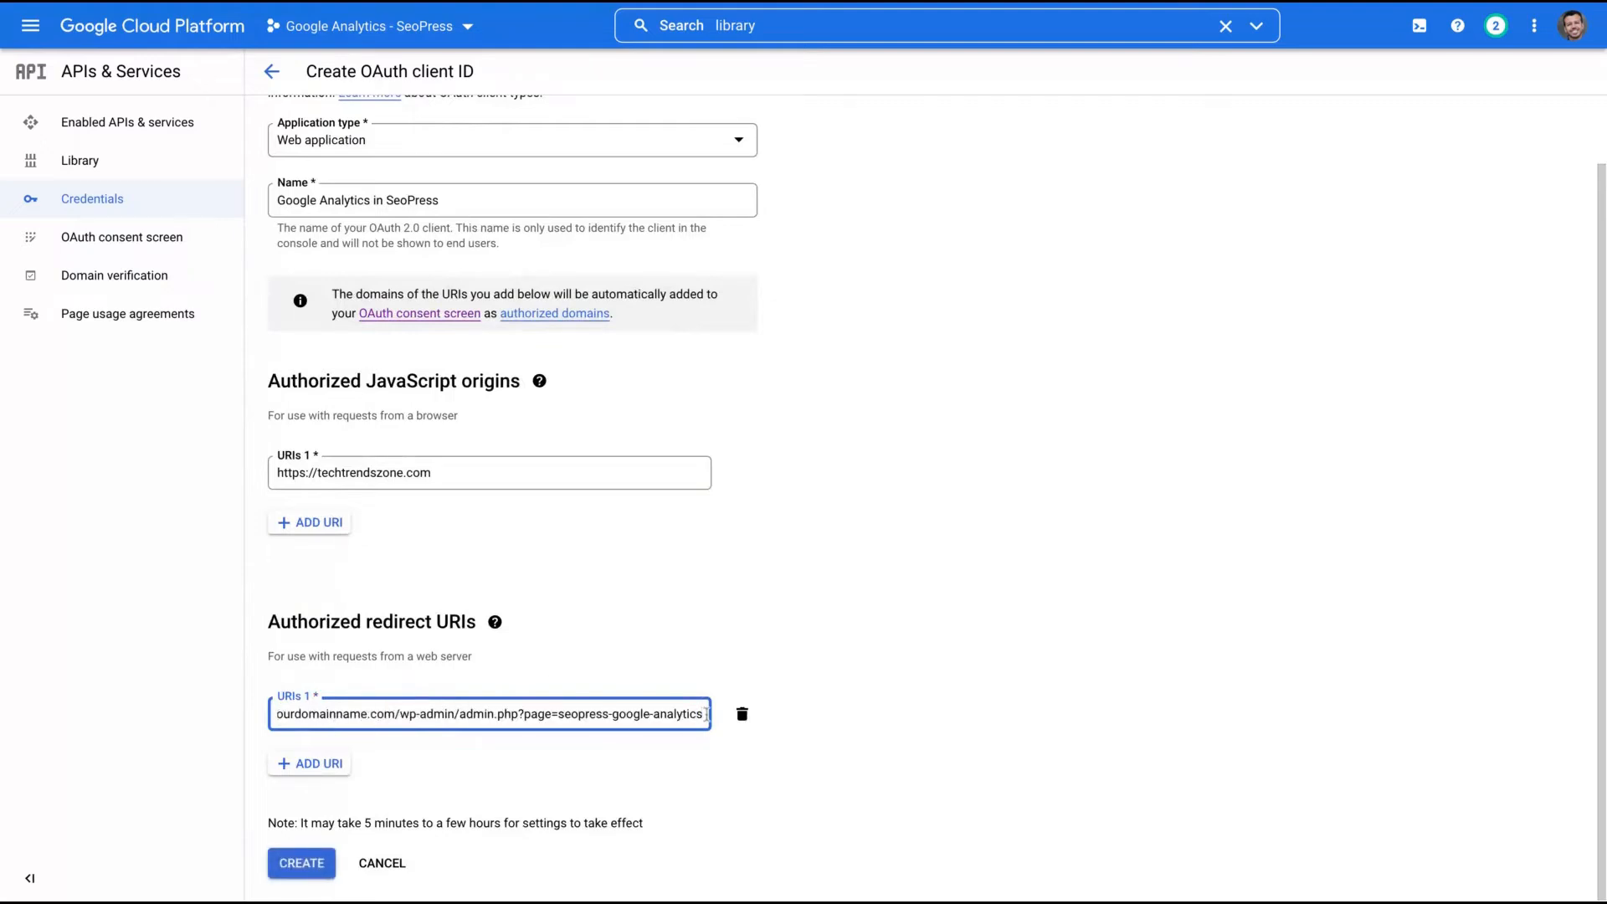
pyautogui.tripleClick(706, 715)
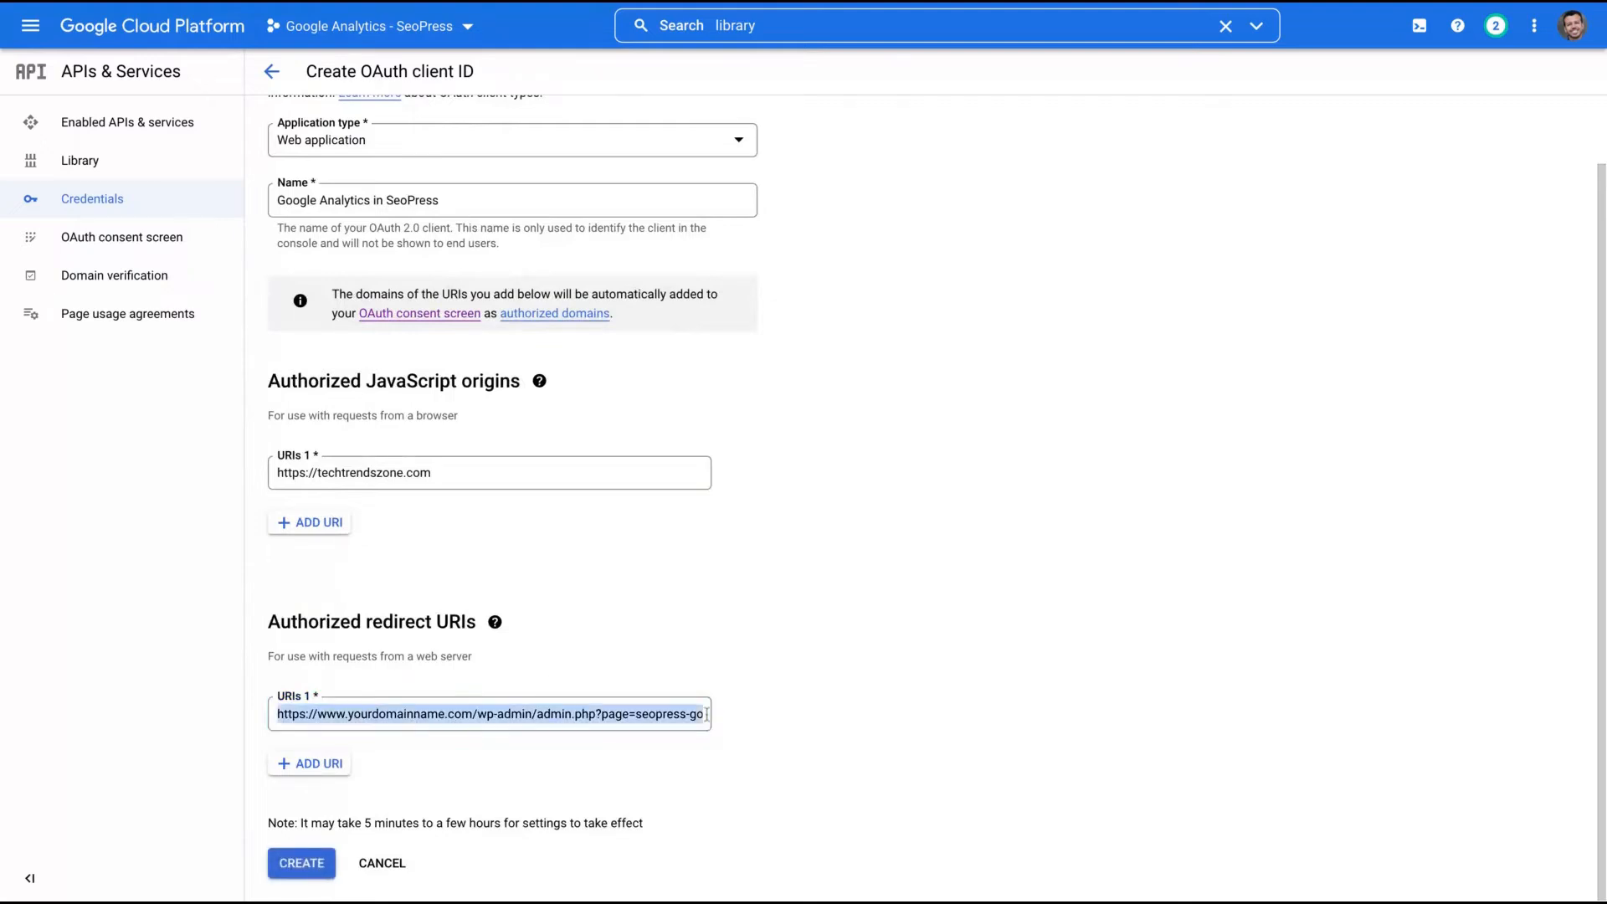
pyautogui.click(337, 717)
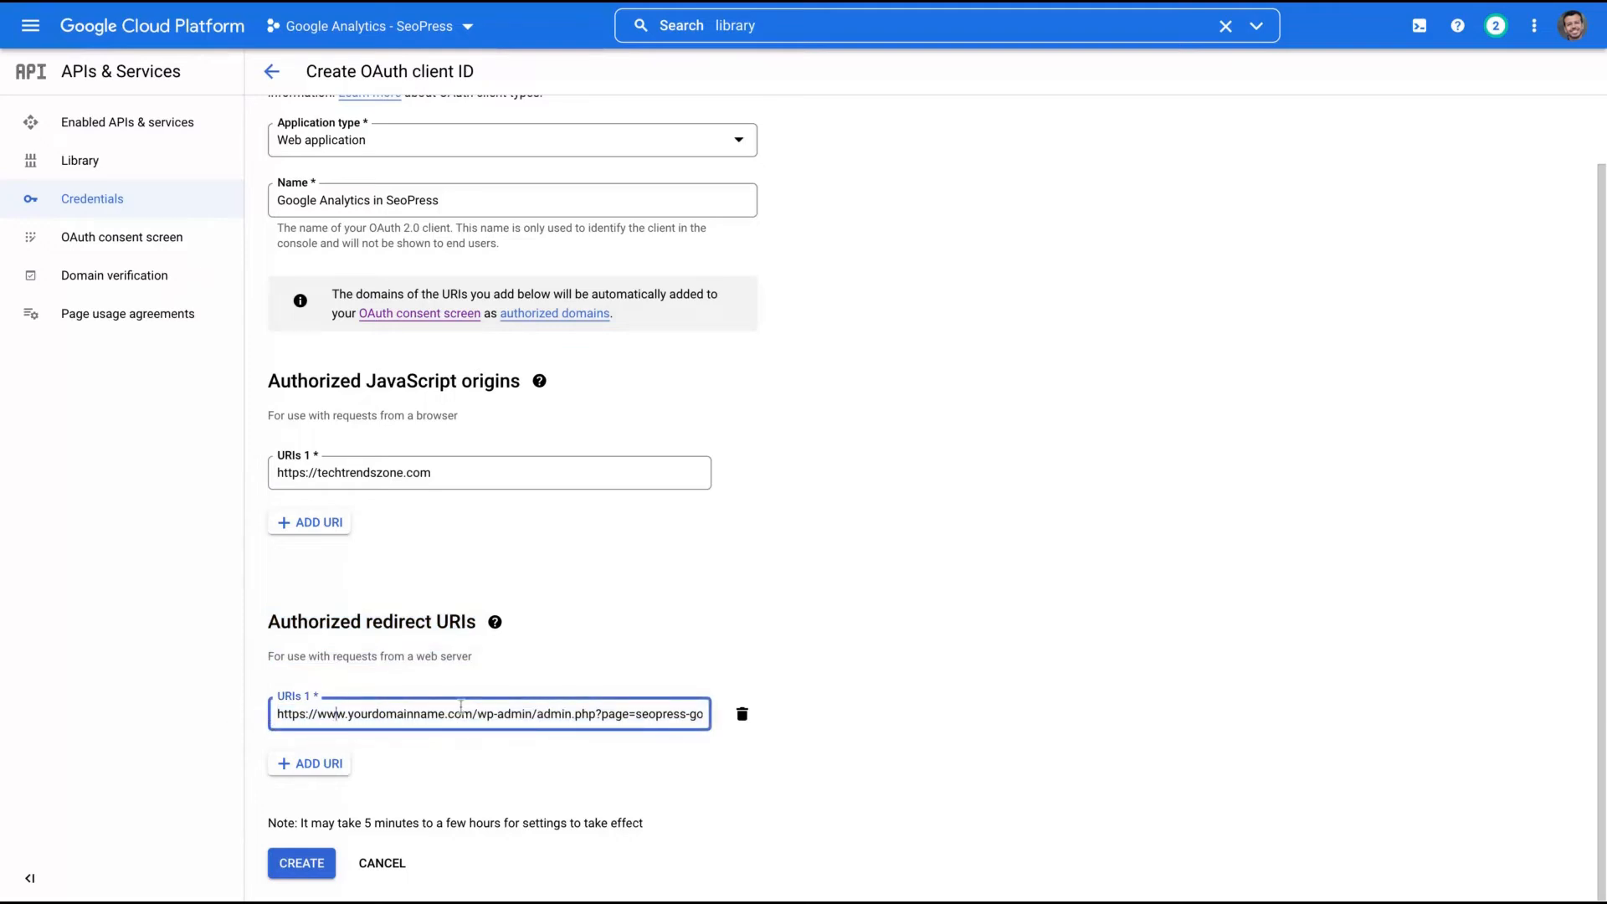
pyautogui.hotkey('shift', 'Right')
pyautogui.hotkey('shift', 'Right')
pyautogui.hotkey('shift', 'Right')
pyautogui.hotkey('shift', 'Right')
pyautogui.hotkey('shift', 'Right')
pyautogui.hotkey('shift', 'Right')
pyautogui.hotkey('shift', 'Right')
pyautogui.hotkey('shift', 'Right')
pyautogui.hotkey('shift', 'Right')
pyautogui.hotkey('shift', 'Right')
pyautogui.hotkey('shift', 'Right')
pyautogui.hotkey('shift', 'Right')
pyautogui.hotkey('shift', 'Right')
pyautogui.hotkey('shift', 'Right')
pyautogui.hotkey('shift', 'Right')
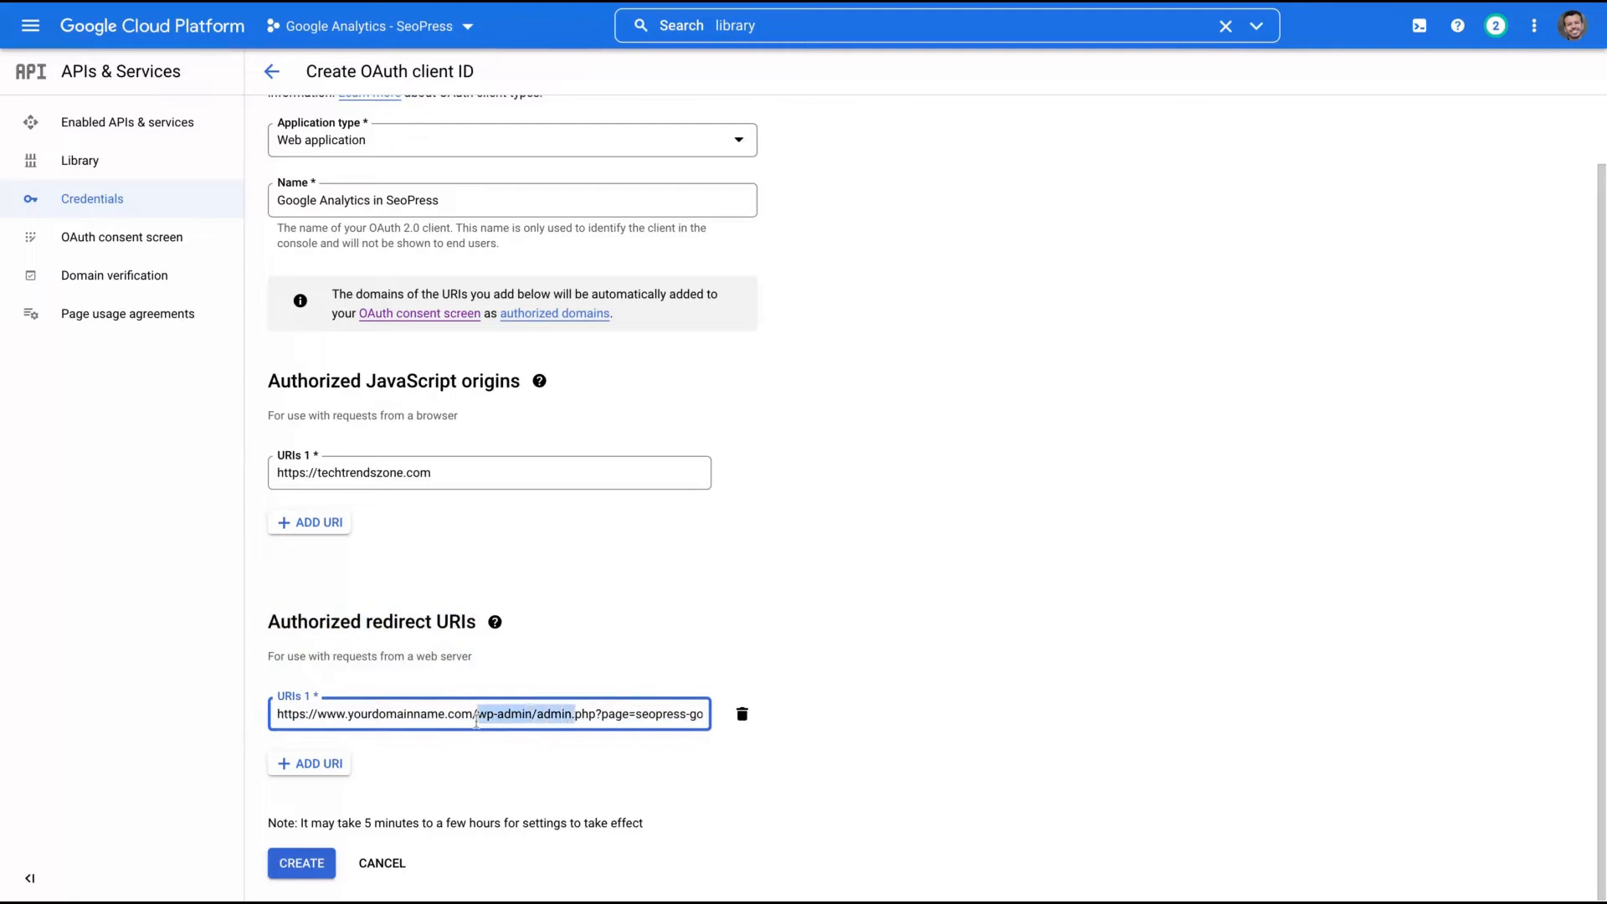
pyautogui.hotkey('shift', 'Right')
pyautogui.hotkey('shift', 'Right')
pyautogui.hotkey('shift', 'Right')
pyautogui.hotkey('shift', 'Right')
pyautogui.hotkey('shift', 'Right')
pyautogui.hotkey('shift', 'Right')
pyautogui.hotkey('shift', 'Right')
pyautogui.hotkey('shift', 'Right')
pyautogui.hotkey('shift', 'Right')
pyautogui.hotkey('shift', 'Right')
pyautogui.hotkey('shift', 'Right')
pyautogui.hotkey('shift', 'Right')
pyautogui.hotkey('shift', 'Right')
pyautogui.hotkey('shift', 'Right')
pyautogui.hotkey('shift', 'Right')
pyautogui.hotkey('shift', 'Right')
pyautogui.hotkey('shift', 'Right')
pyautogui.hotkey('shift', 'Right')
pyautogui.hotkey('shift', 'Right')
pyautogui.hotkey('shift', 'Right')
pyautogui.hotkey('shift', 'Right')
pyautogui.hotkey('shift', 'Right')
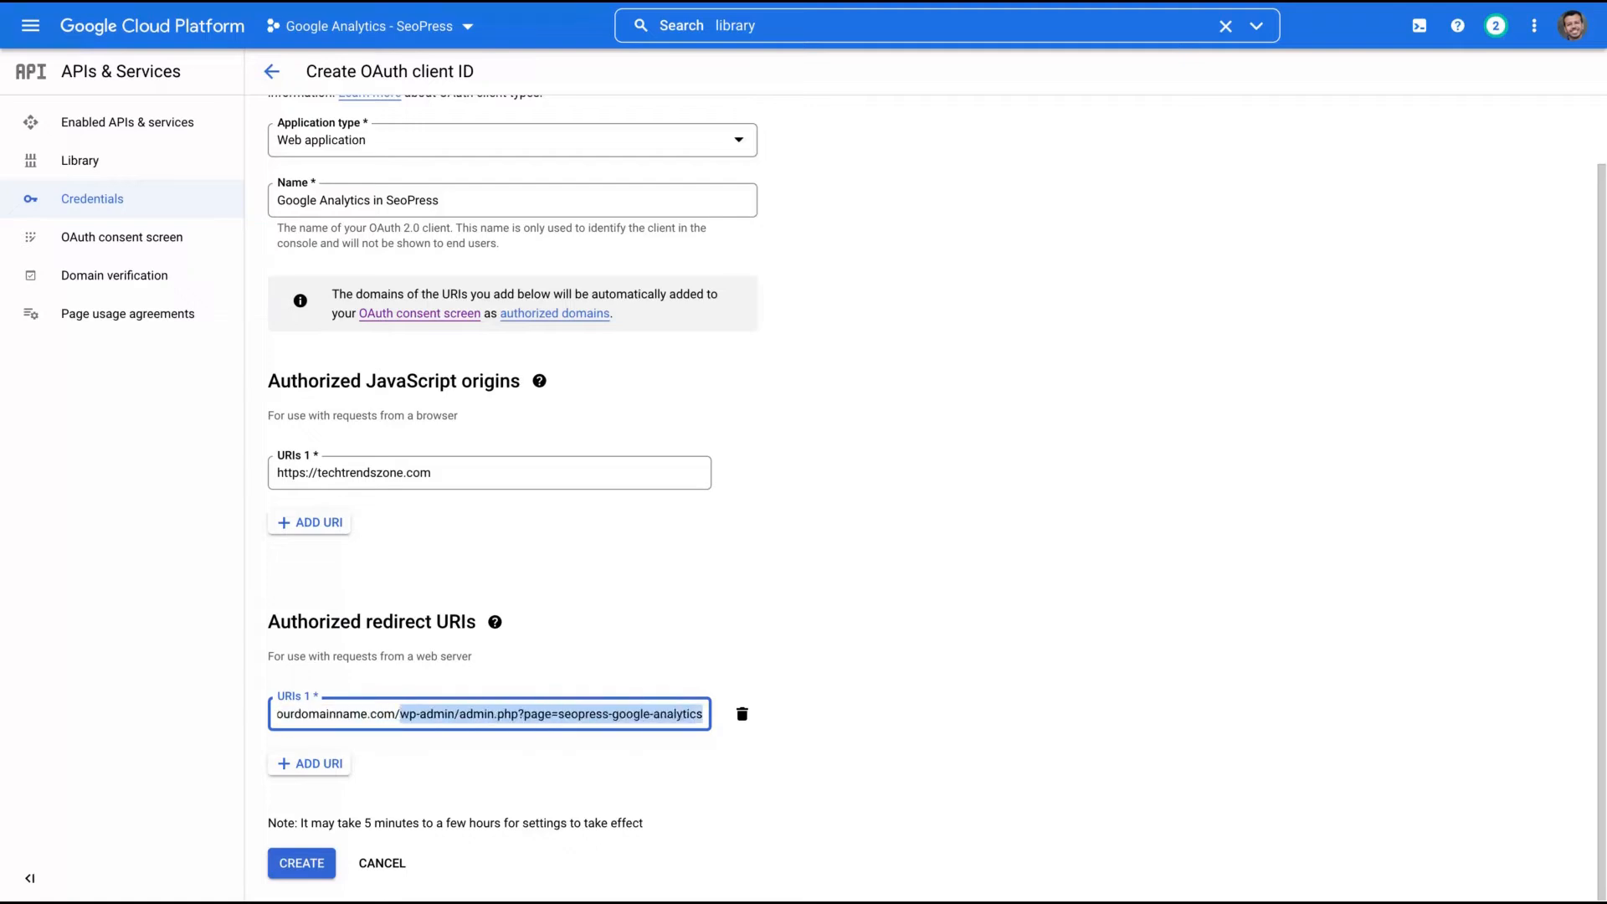
pyautogui.click(586, 713)
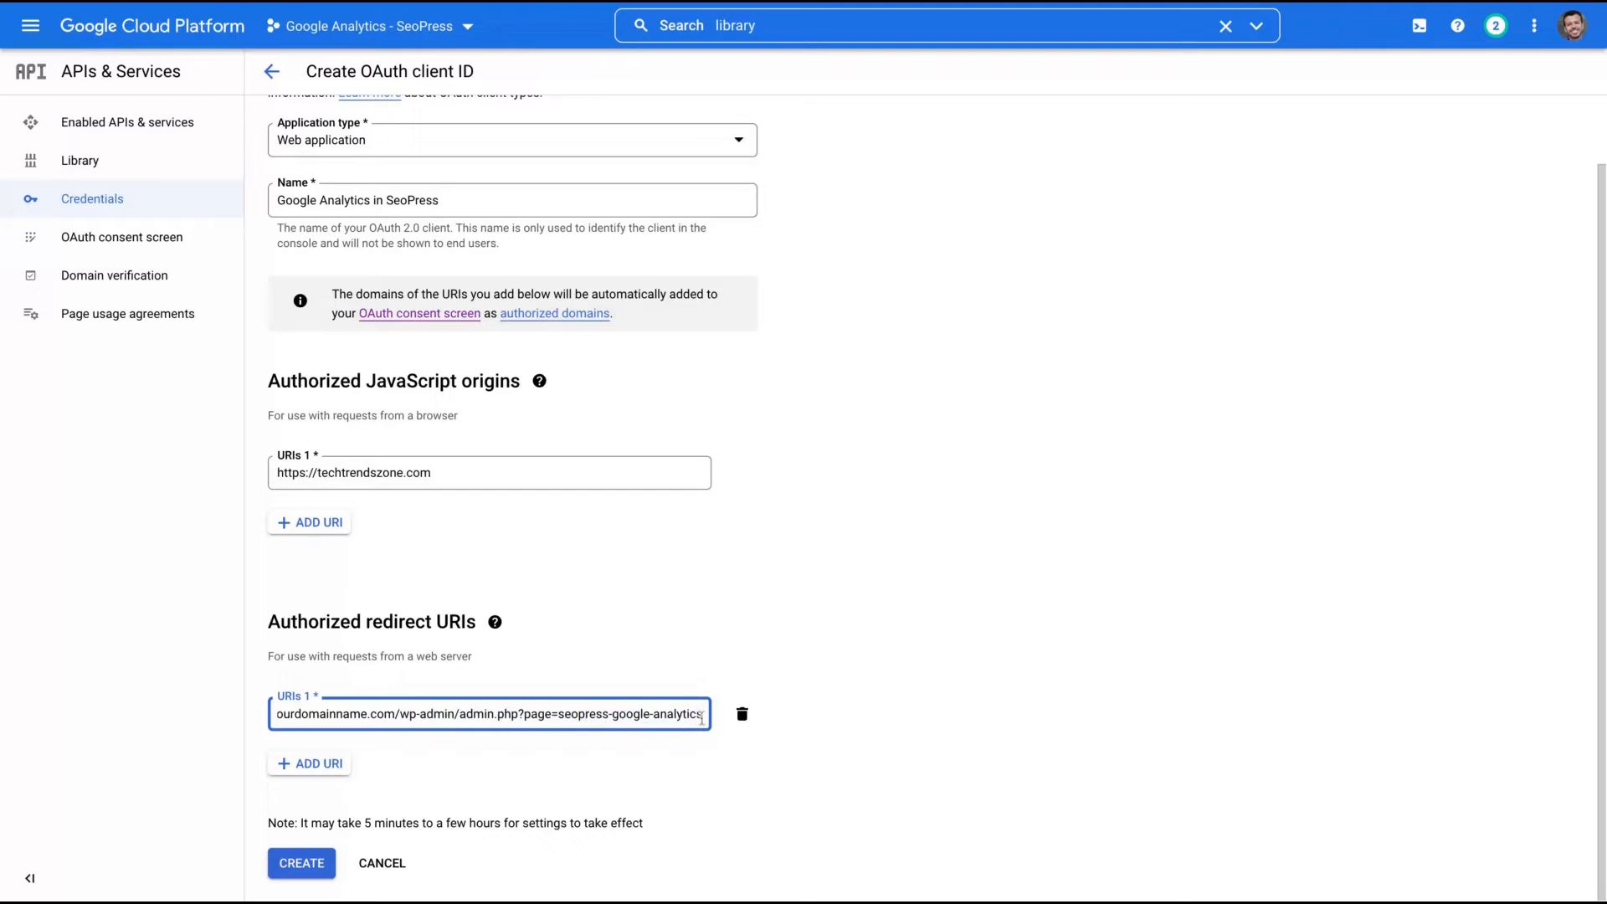
pyautogui.press('Home')
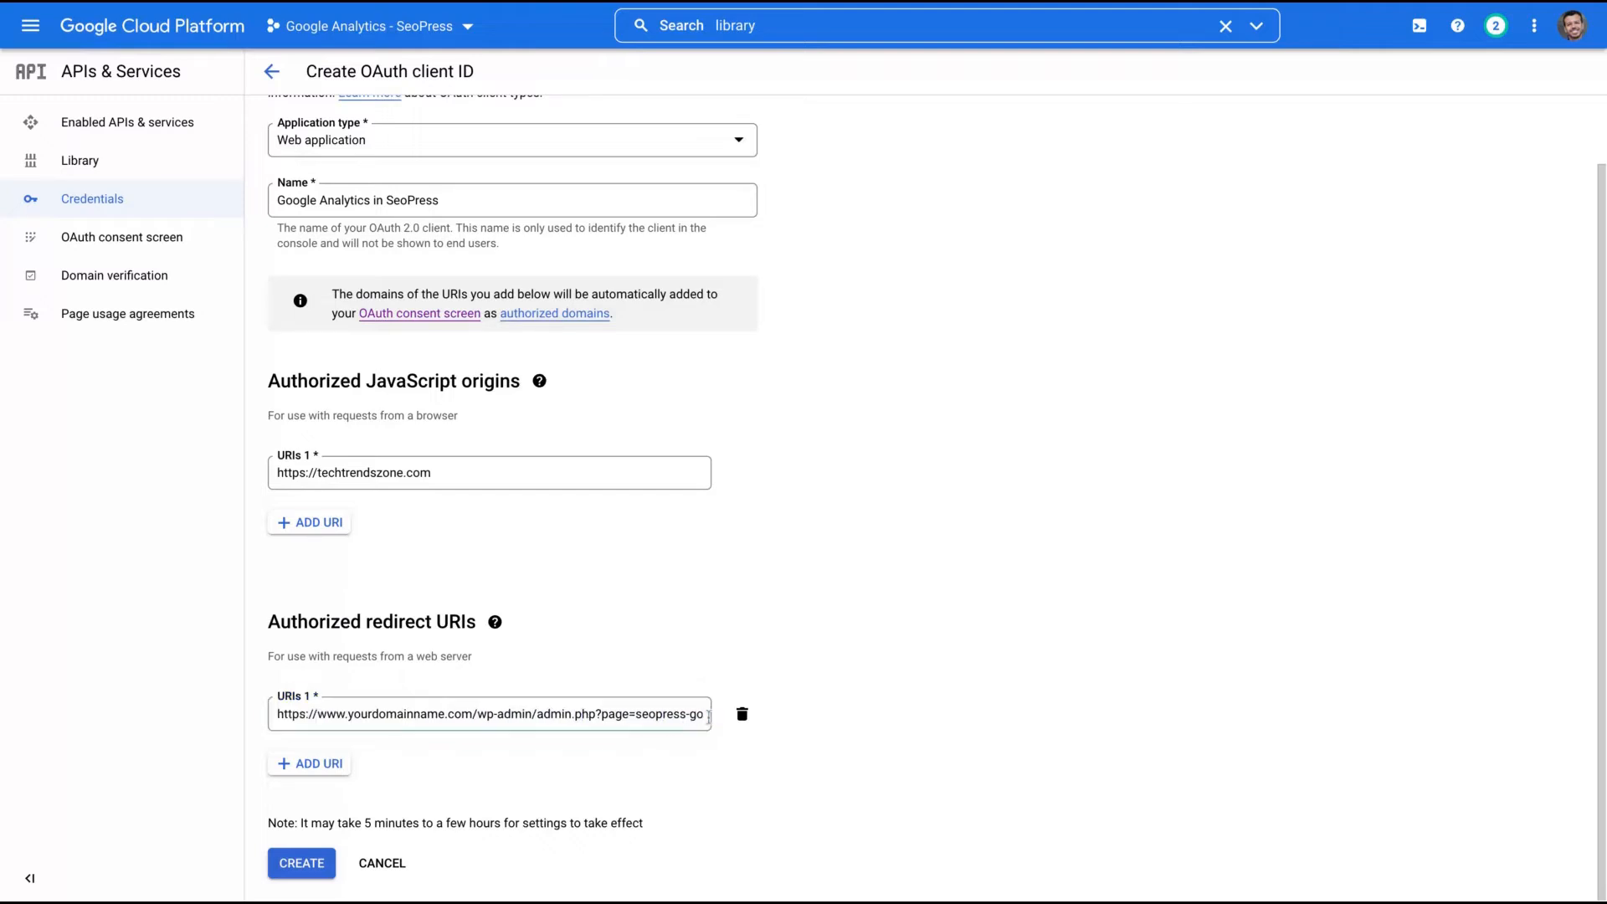
pyautogui.moveTo(348, 714); pyautogui.dragTo(449, 715)
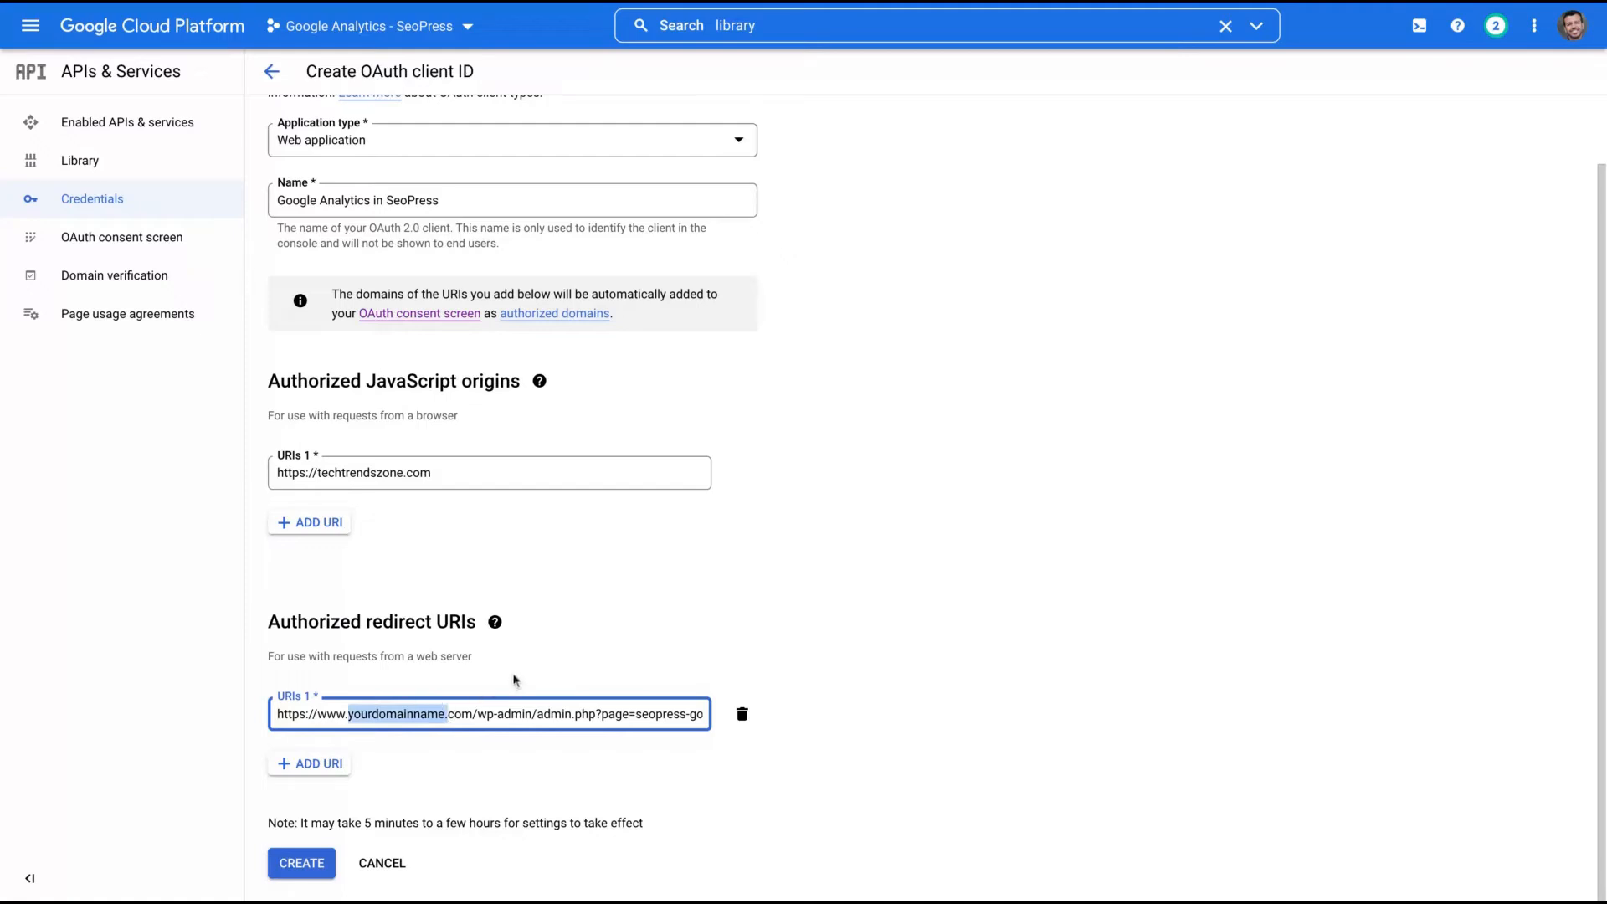
pyautogui.write('techtrendszone.')
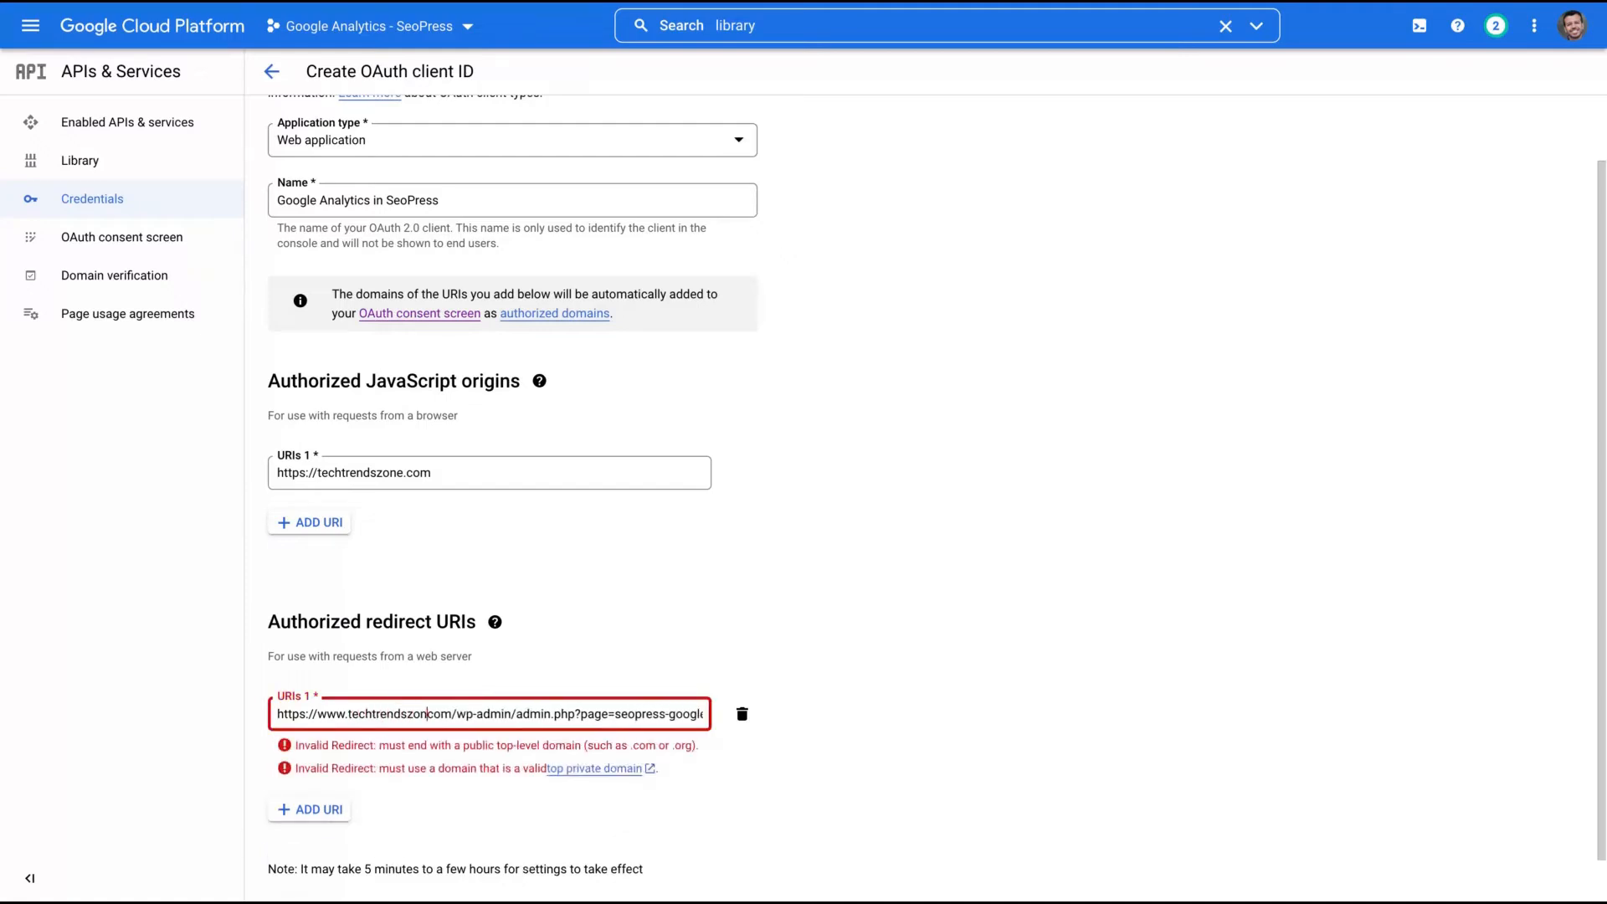
# - Create the OAuth client and copy its new client ID
pyautogui.click(300, 867)
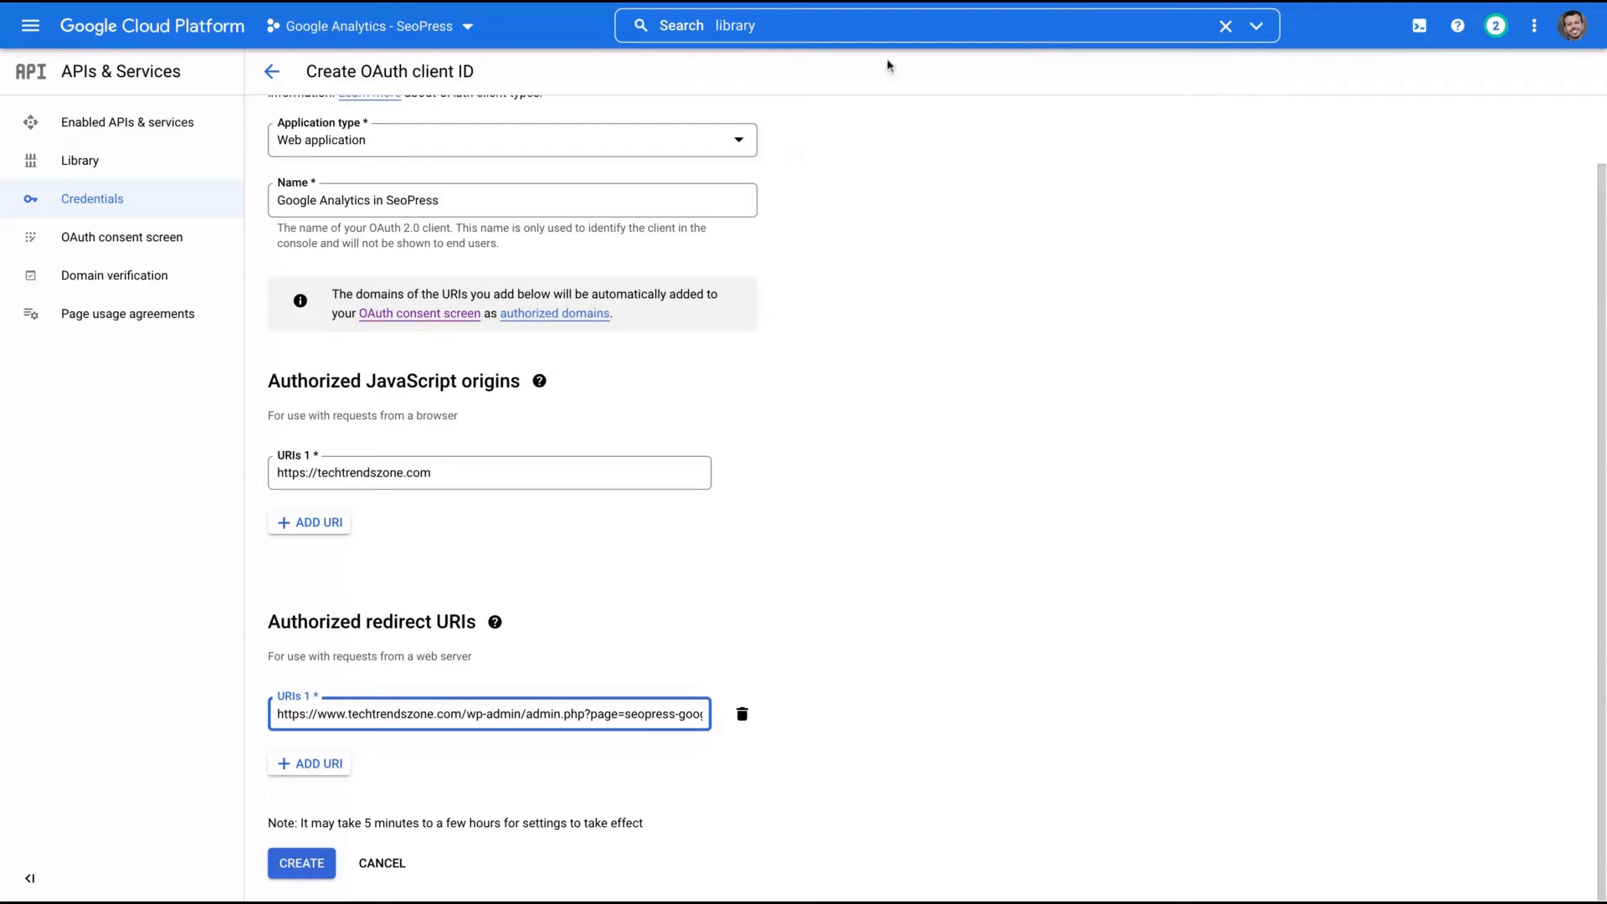
pyautogui.moveTo(591, 457); pyautogui.dragTo(824, 465)
pyautogui.press('super+c')
# - Select the client secret, download the client JSON, and copy the client ID
pyautogui.tripleClick(717, 519)
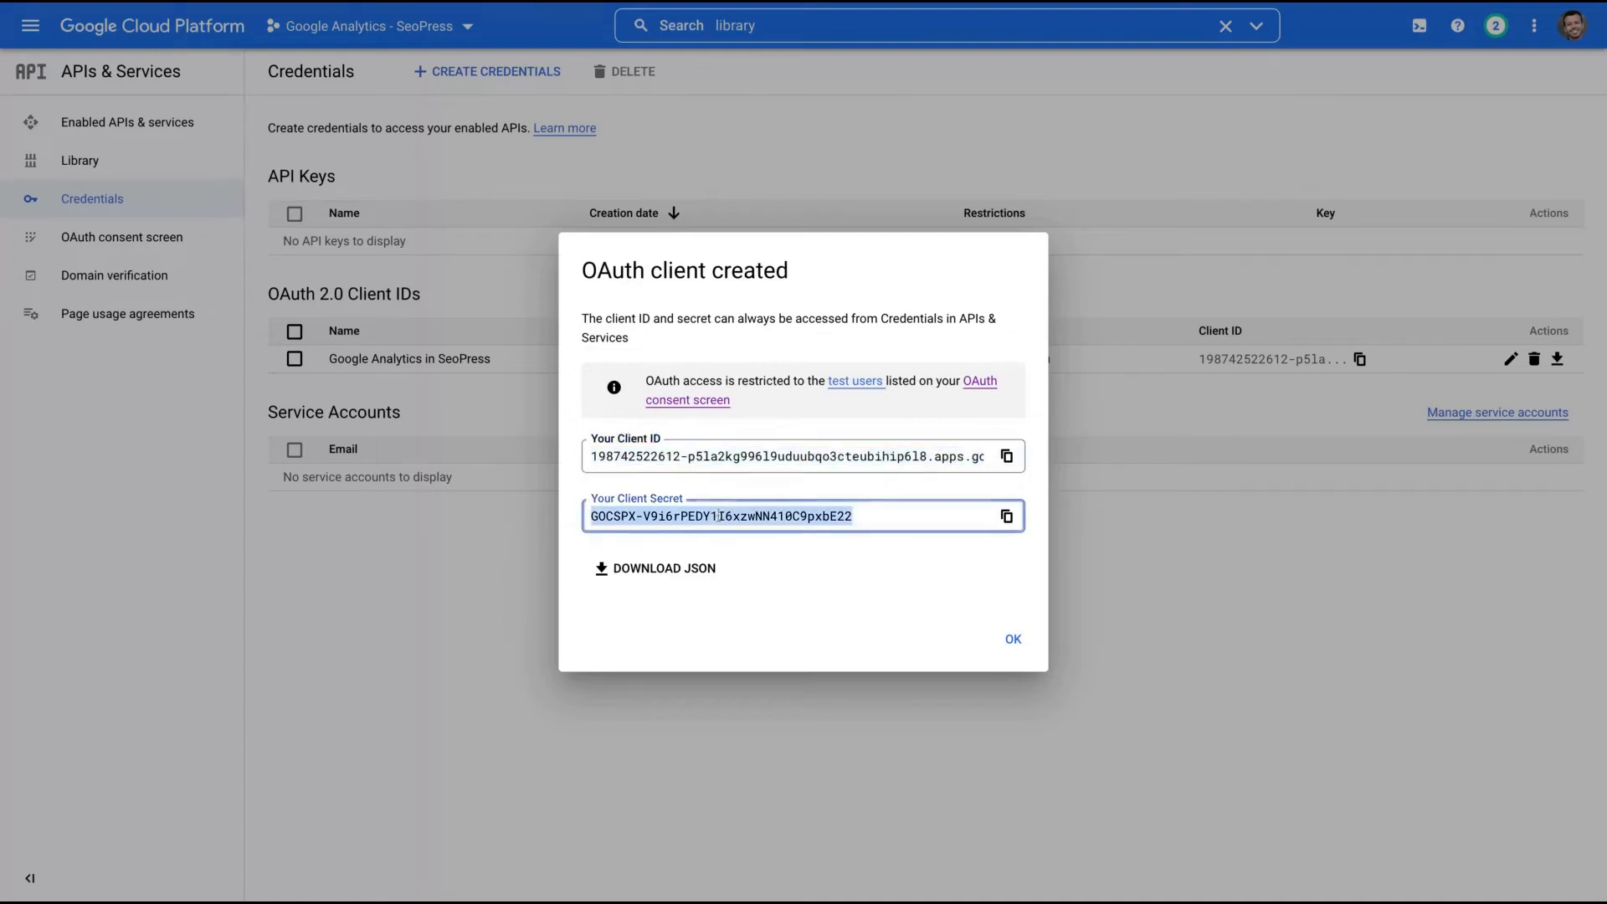
pyautogui.click(670, 573)
pyautogui.click(1008, 450)
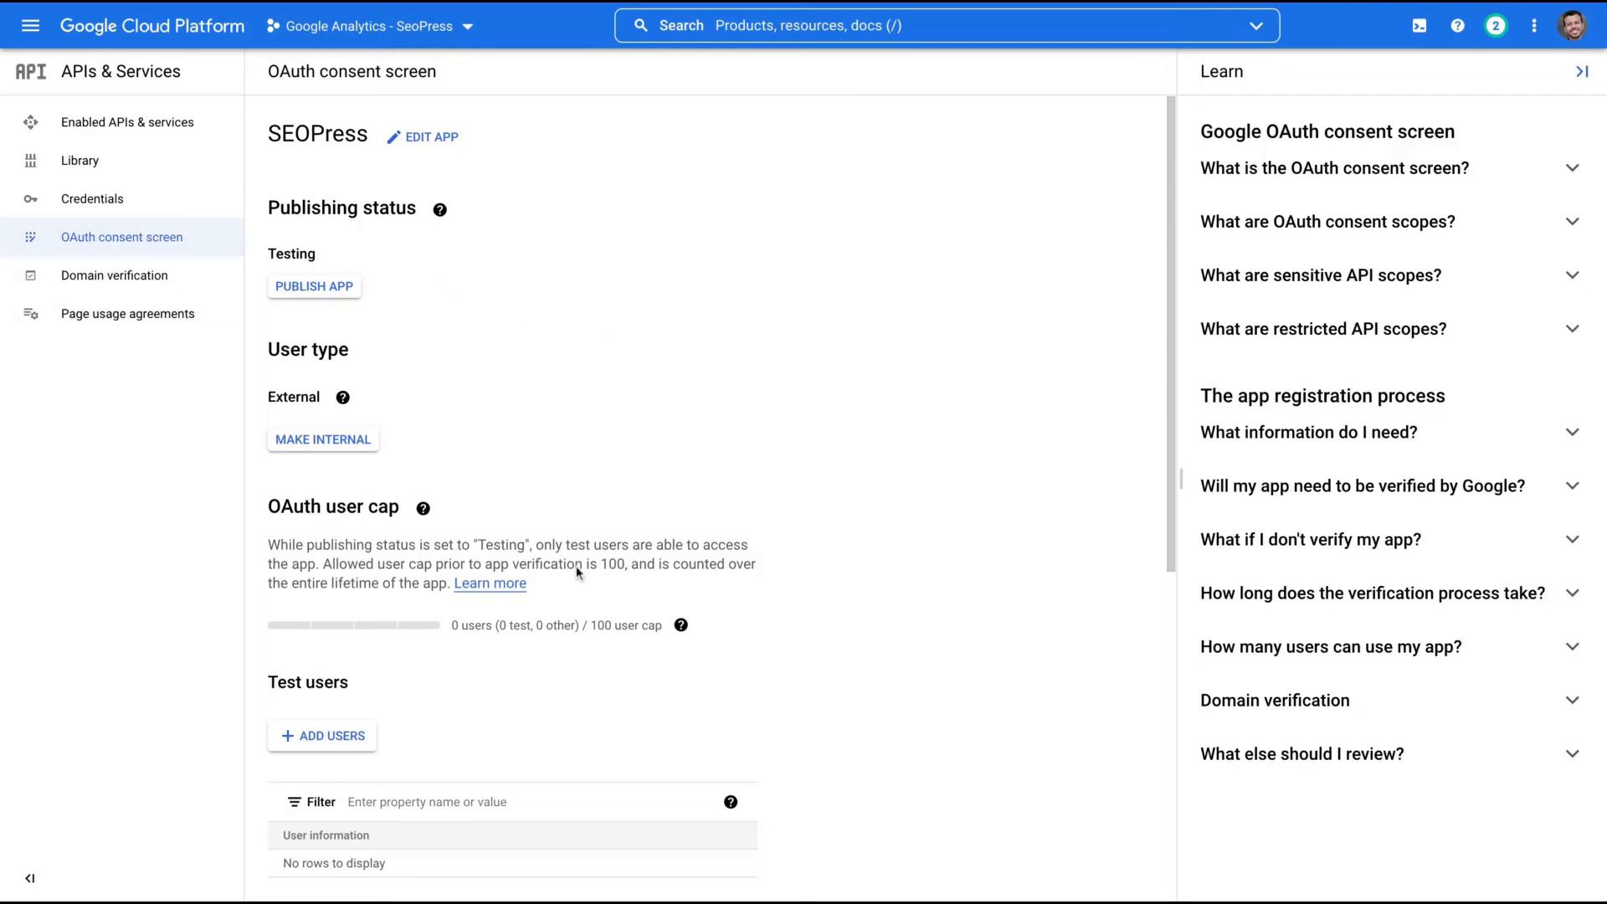
# - Add the account's e-mail address as a test user on the SEOPress consent screen
pyautogui.scroll(-3, 670, 569)
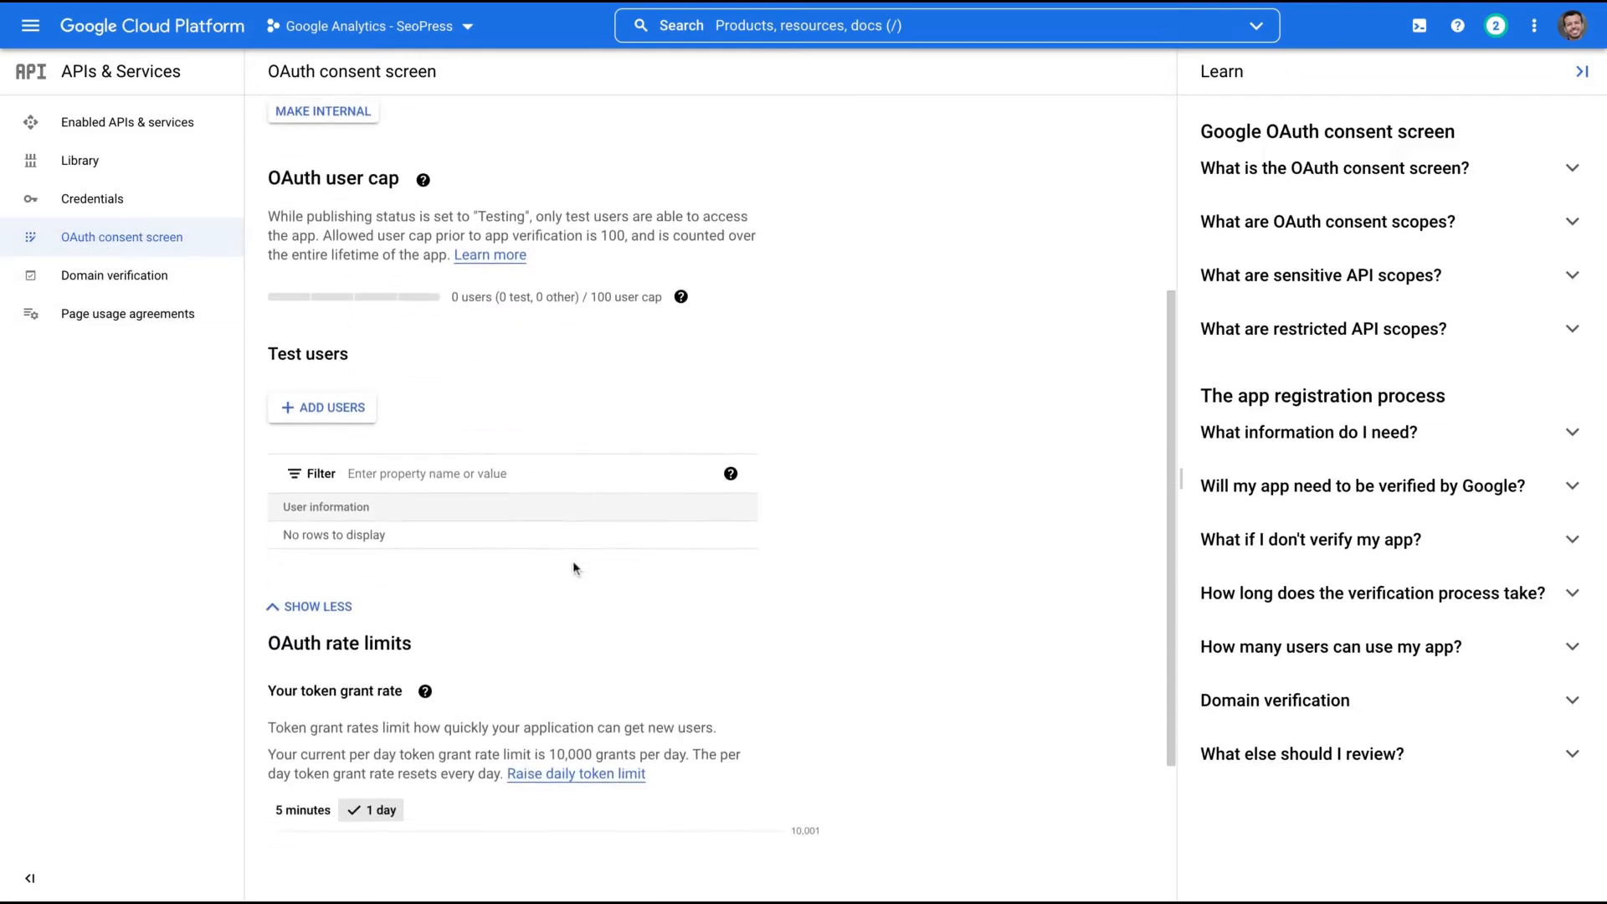
pyautogui.click(327, 407)
pyautogui.click(1020, 203)
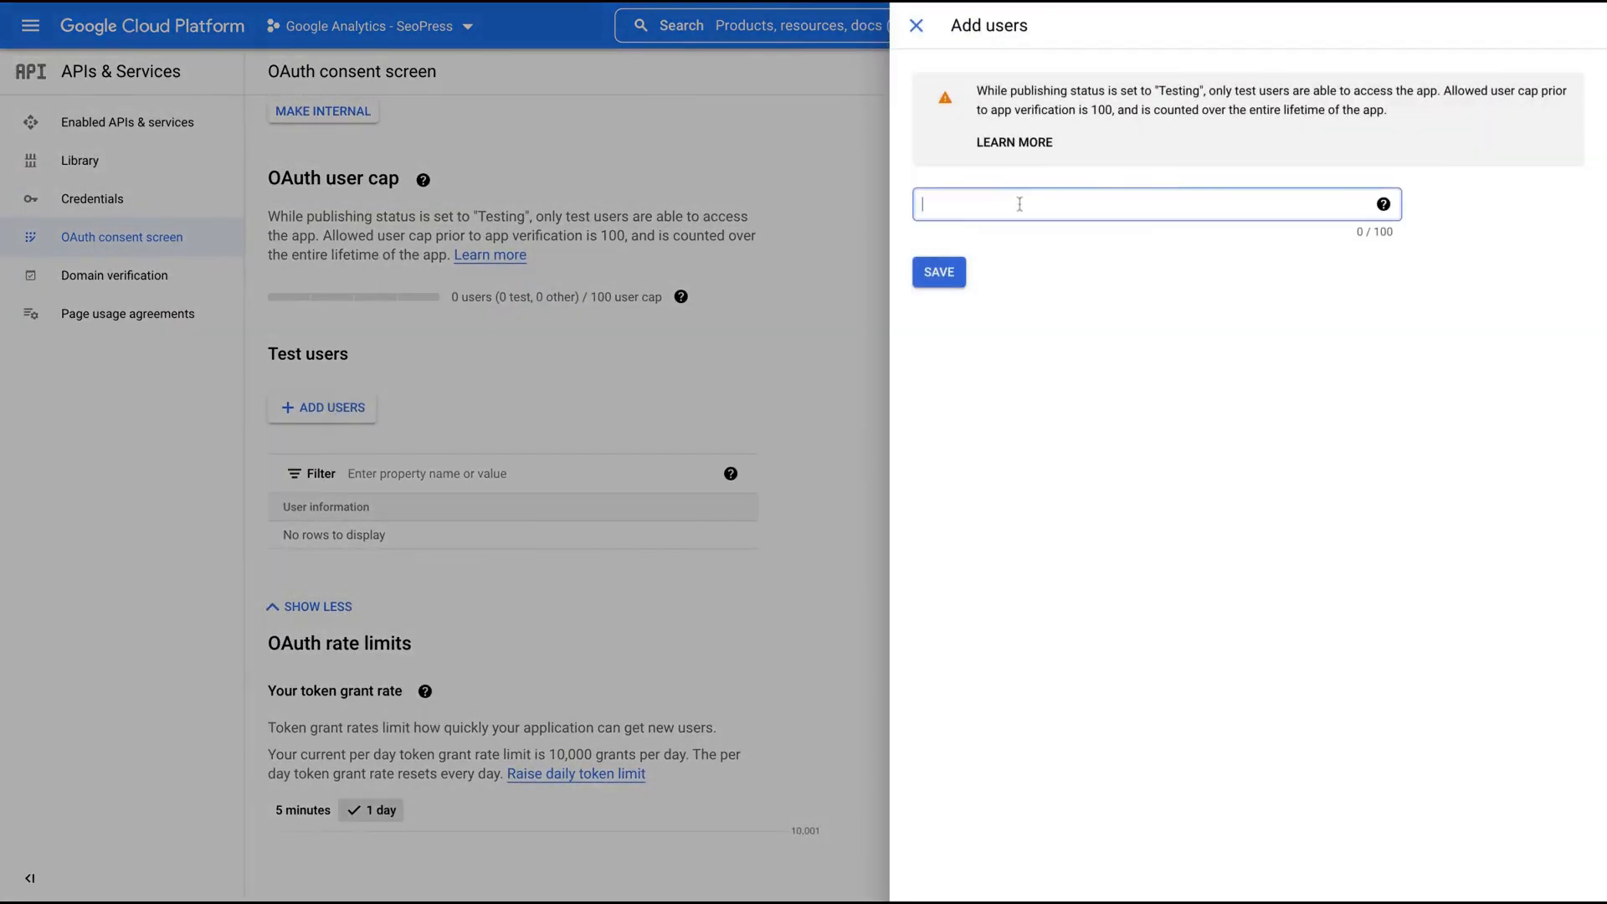
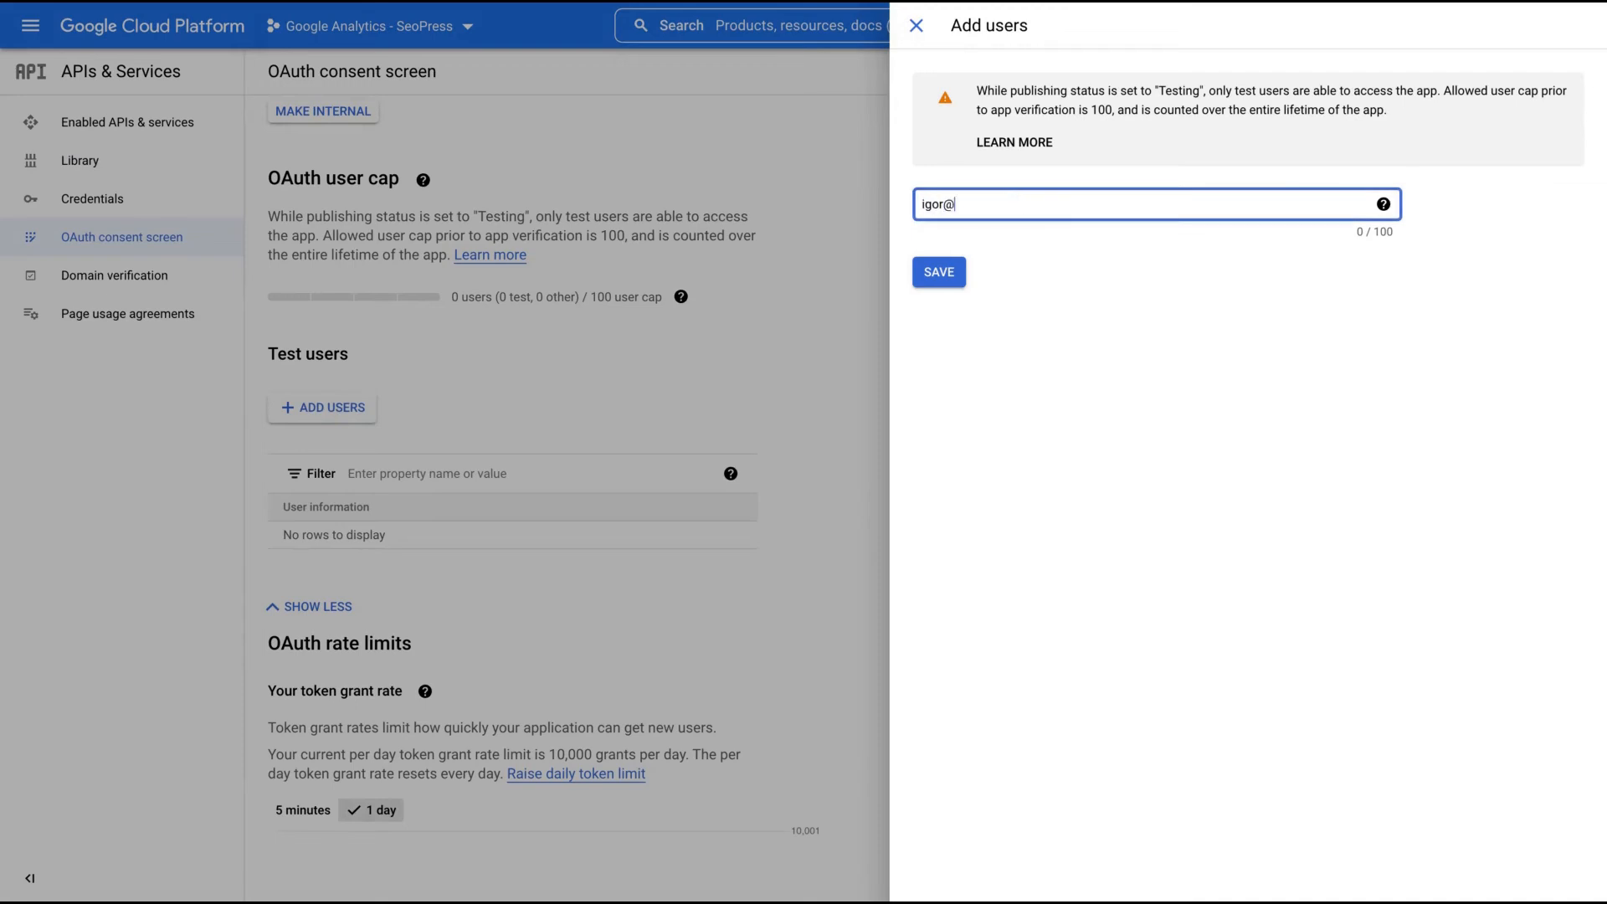
pyautogui.press('Return')
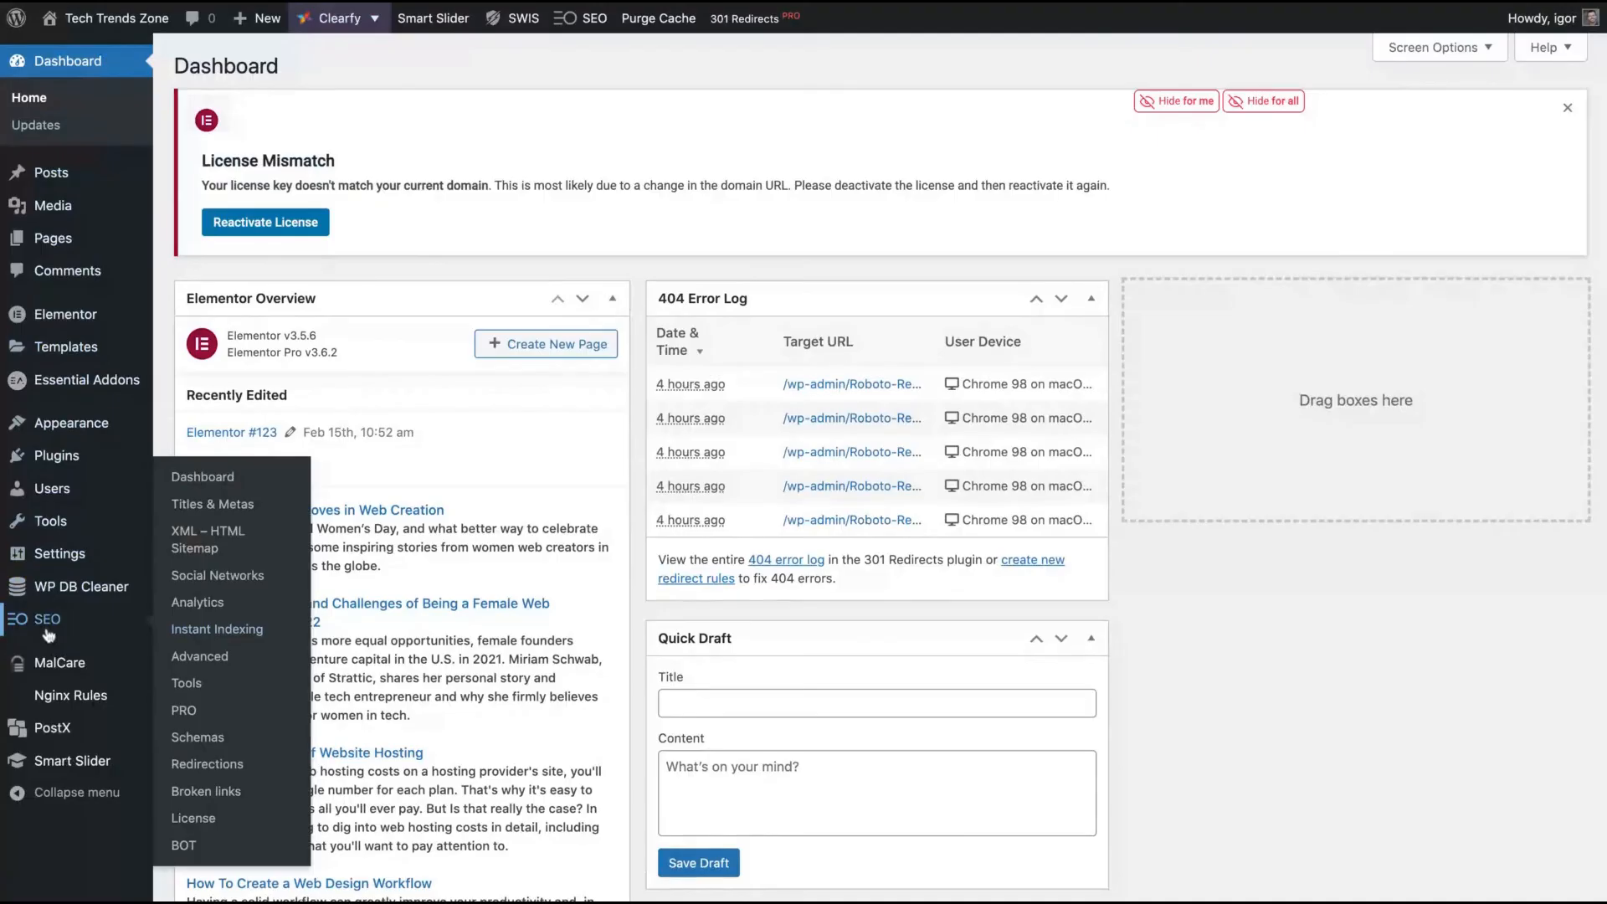
# - Open SEOPress Analytics settings and review the tracking ID and GA4 measurement ID fields
pyautogui.click(49, 620)
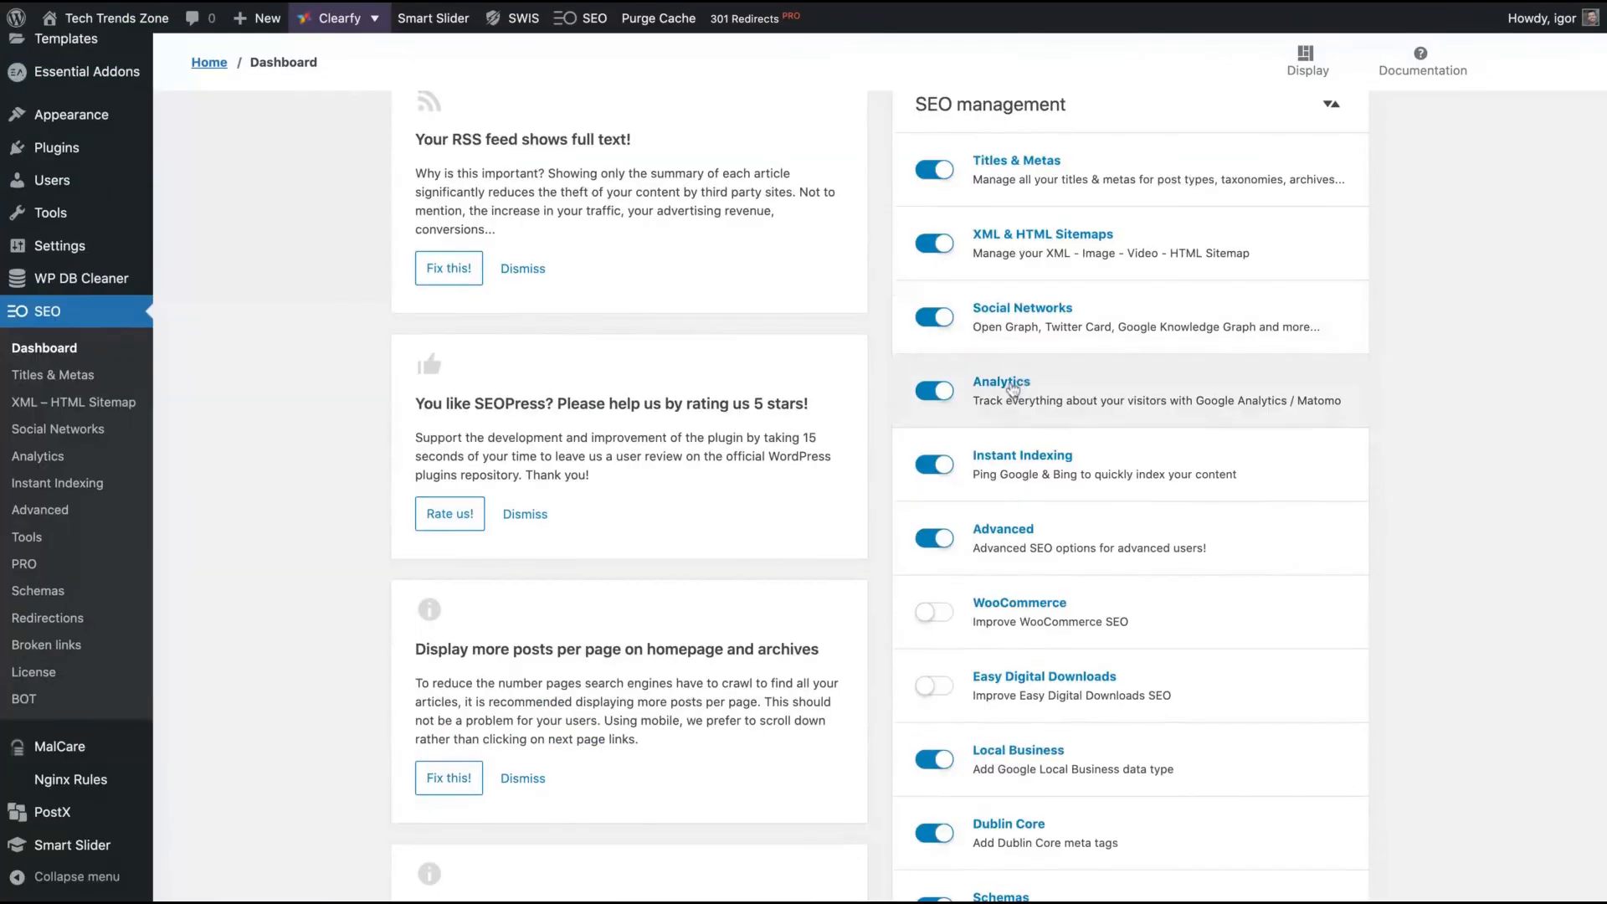
pyautogui.click(1013, 391)
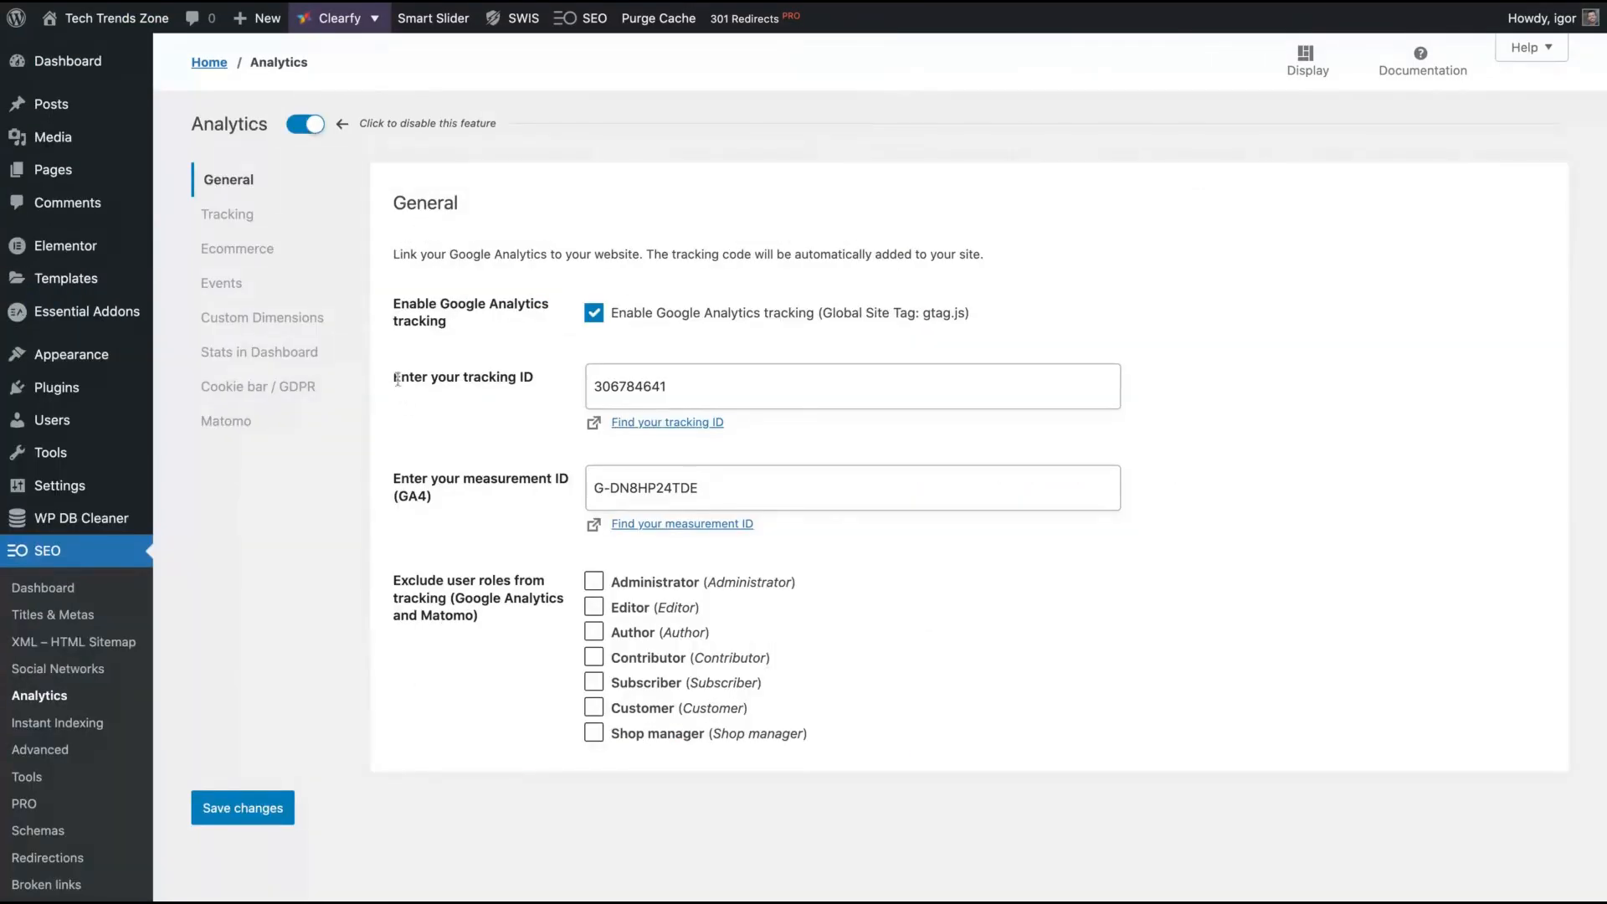
pyautogui.moveTo(398, 378); pyautogui.dragTo(536, 381)
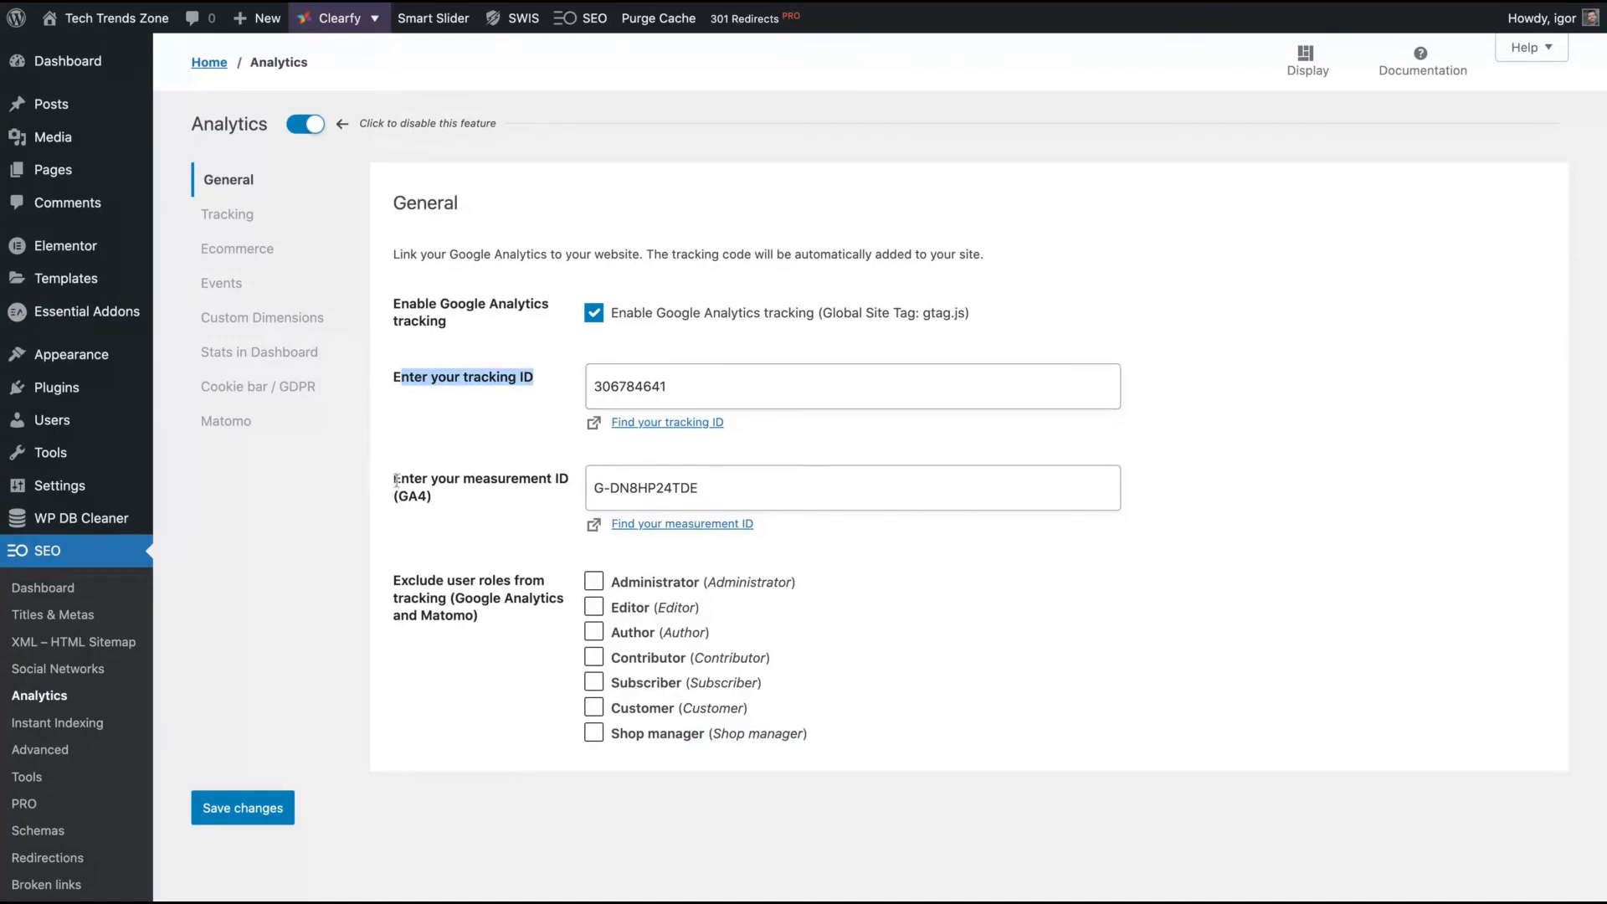
pyautogui.moveTo(396, 479); pyautogui.dragTo(570, 480)
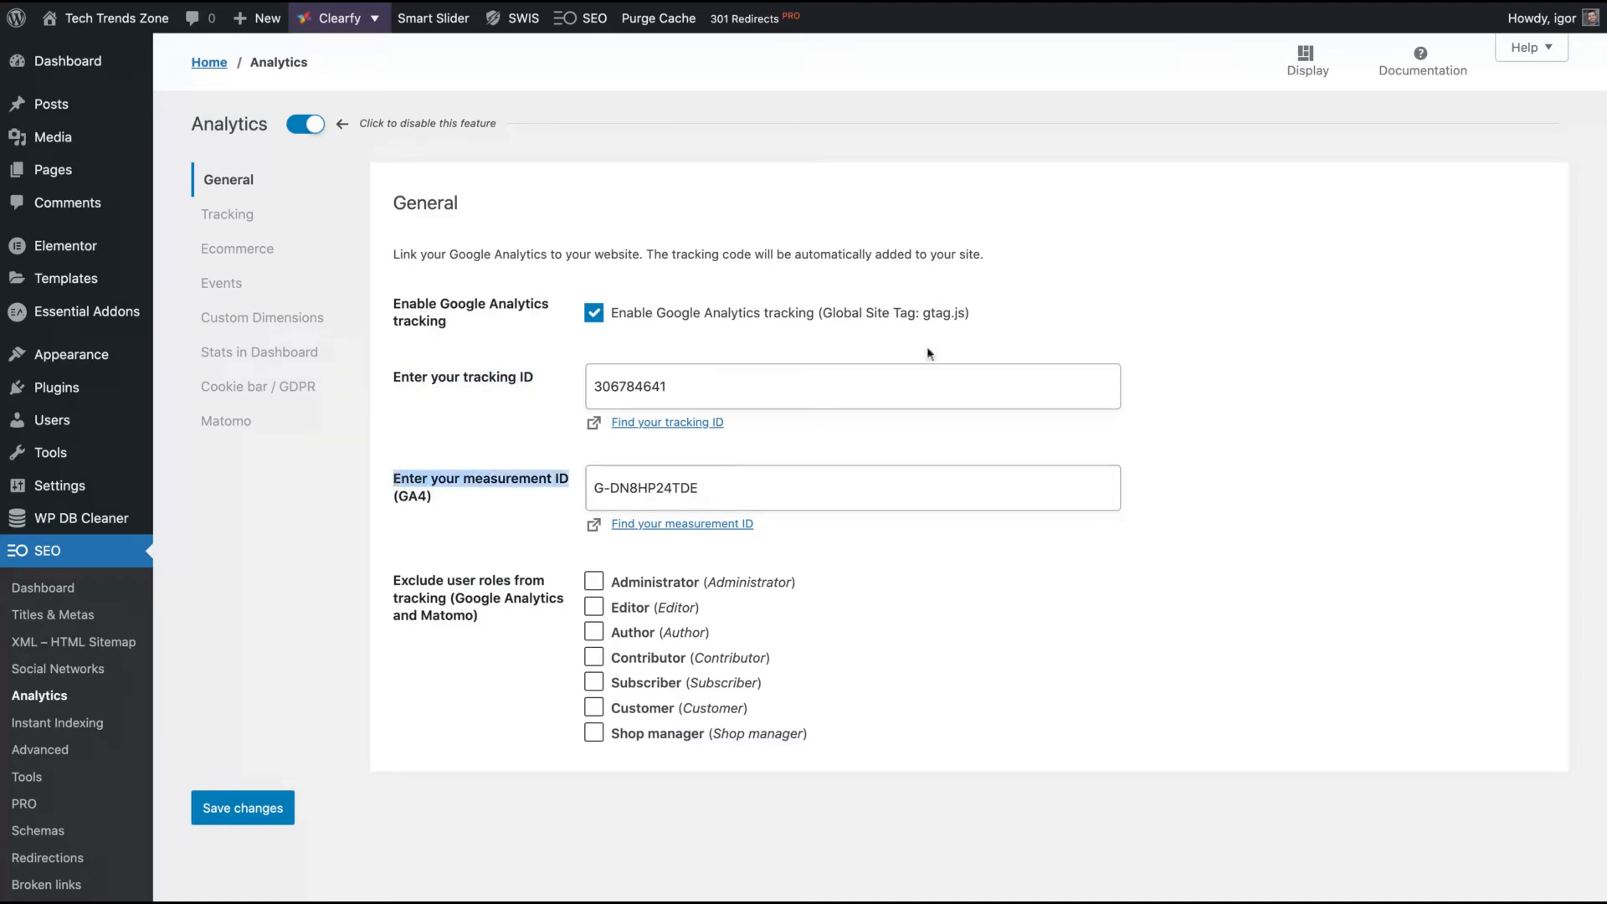
# - In Stats in Dashboard, replace the Google Console Client ID with the new client ID
pyautogui.click(228, 359)
pyautogui.tripleClick(837, 539)
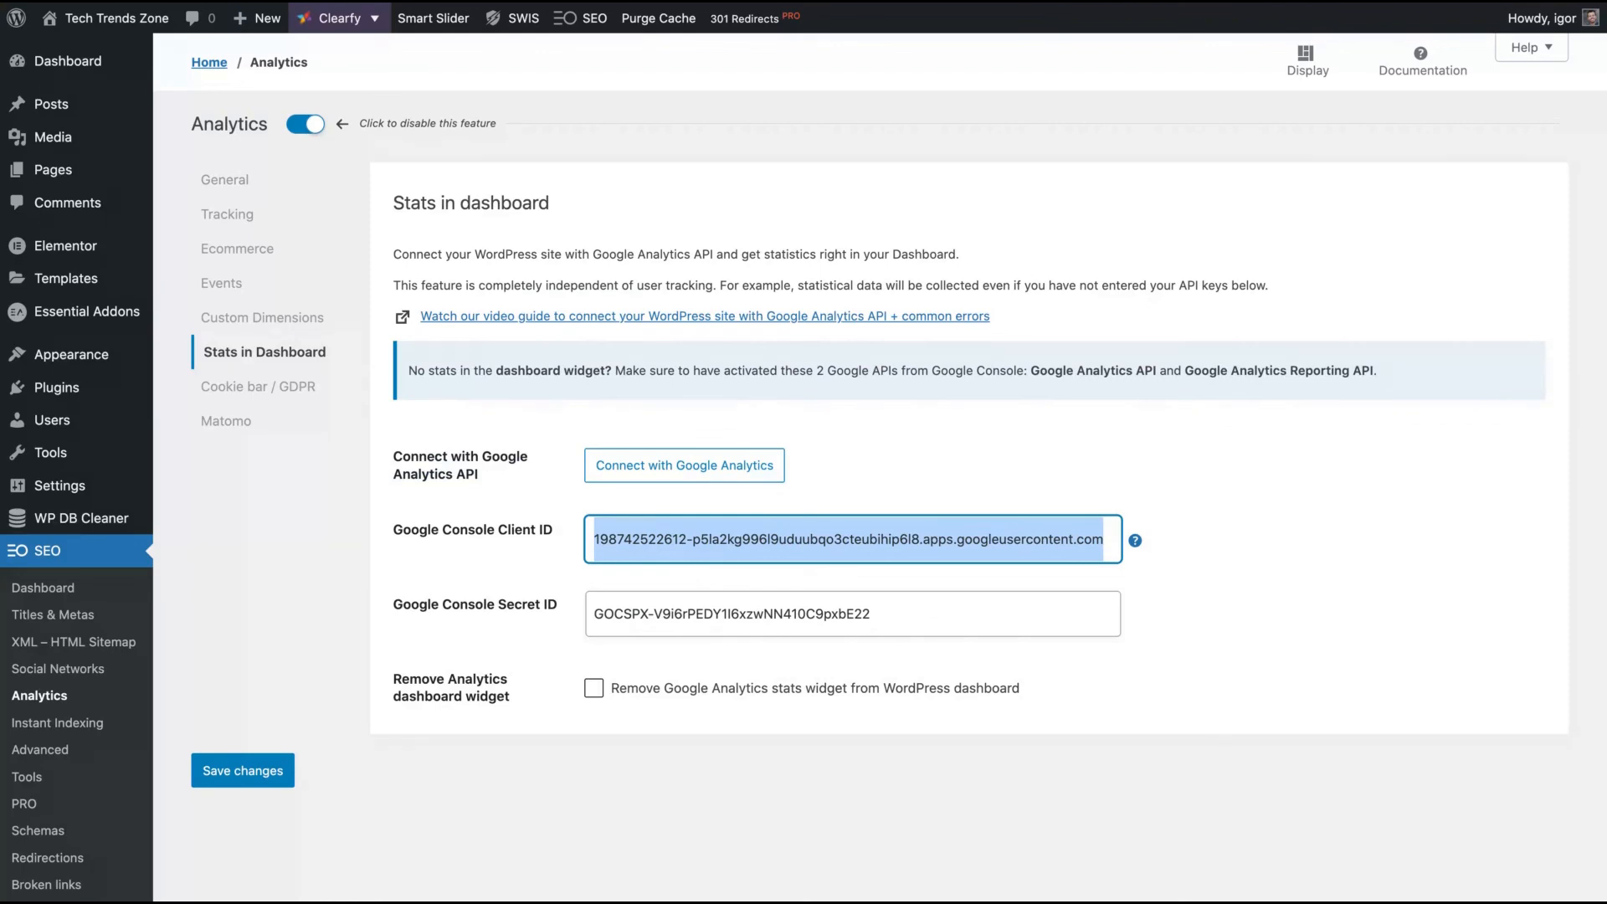
pyautogui.press('BackSpace')
pyautogui.hotkey('ctrl', 'v')
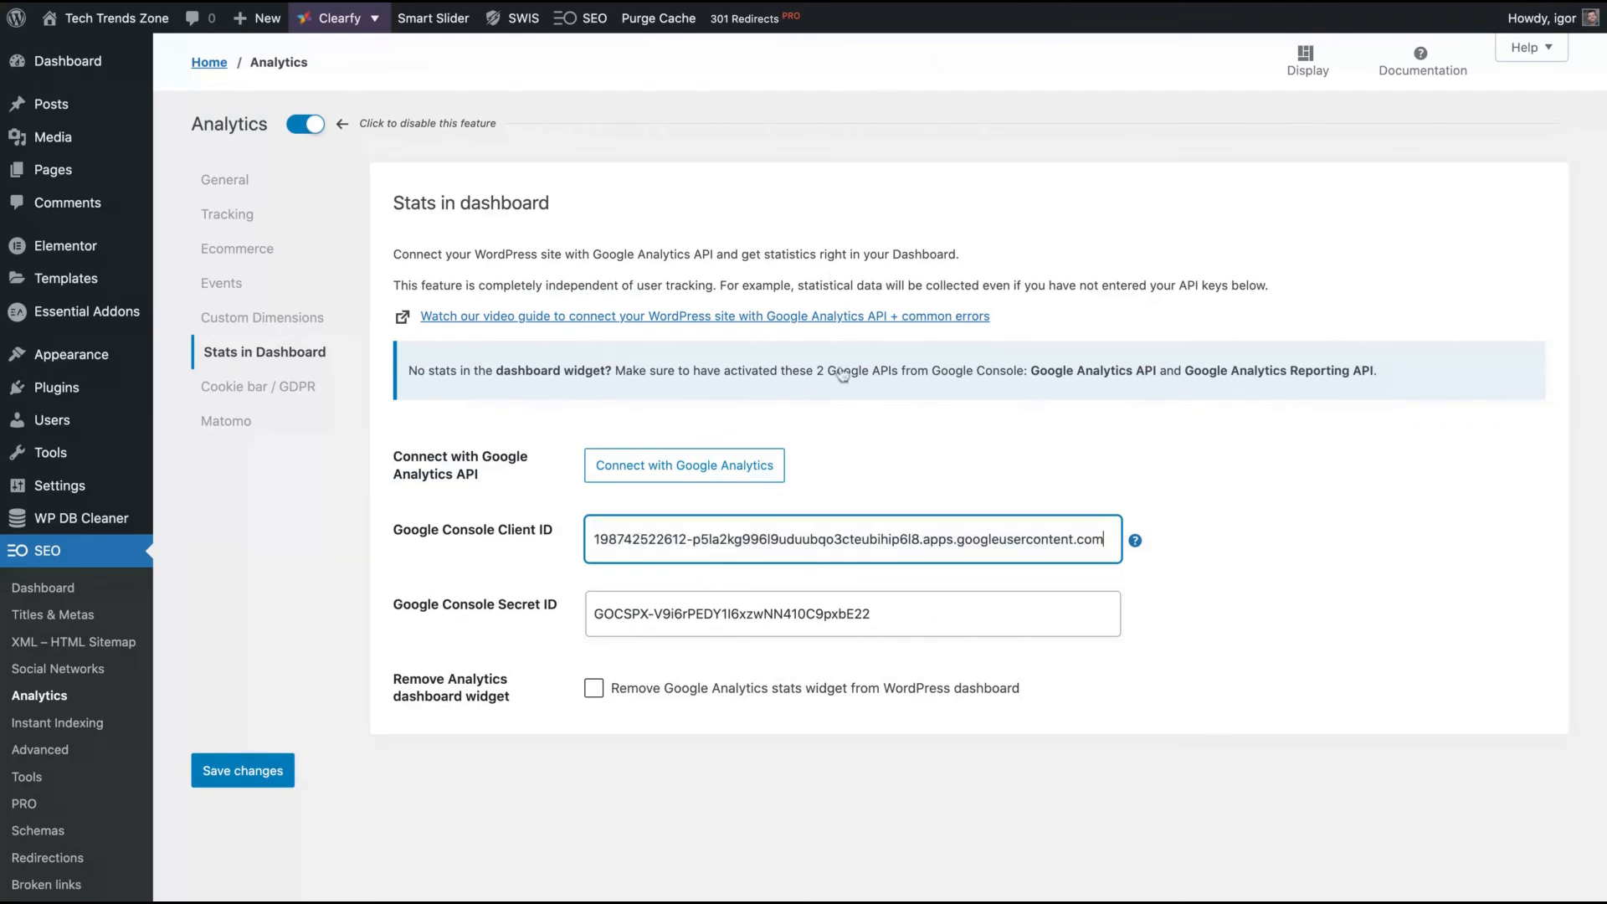
# - Replace the Google Console Secret ID with the new client secret
pyautogui.click(889, 616)
pyautogui.tripleClick(889, 615)
pyautogui.hotkey('ctrl', 'c')
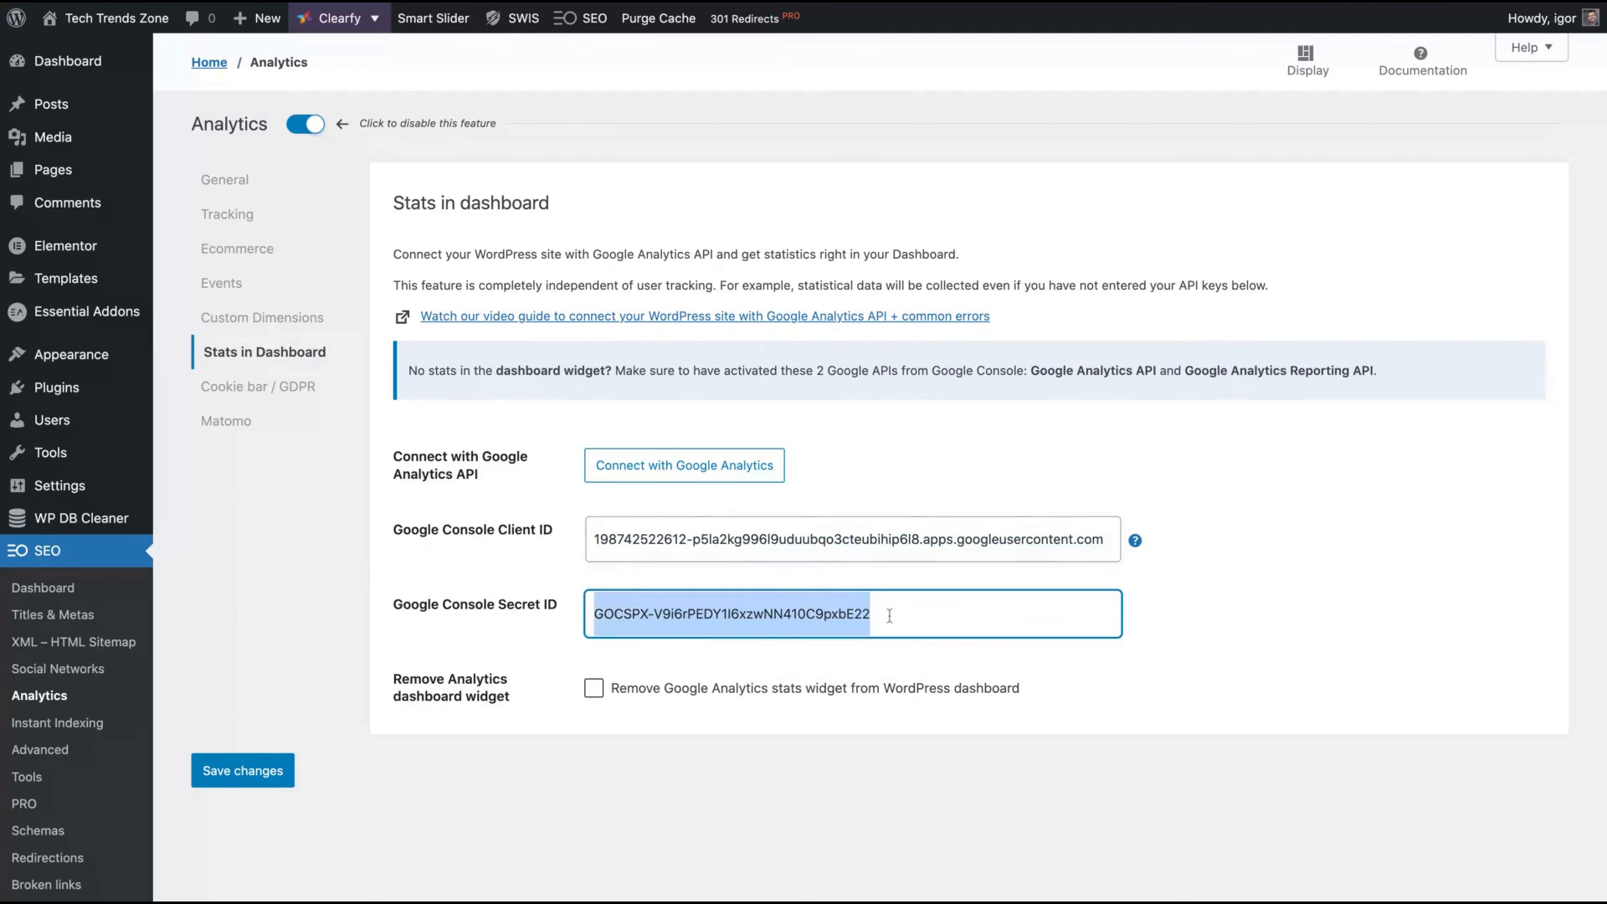
pyautogui.press('BackSpace')
pyautogui.hotkey('ctrl', 'v')
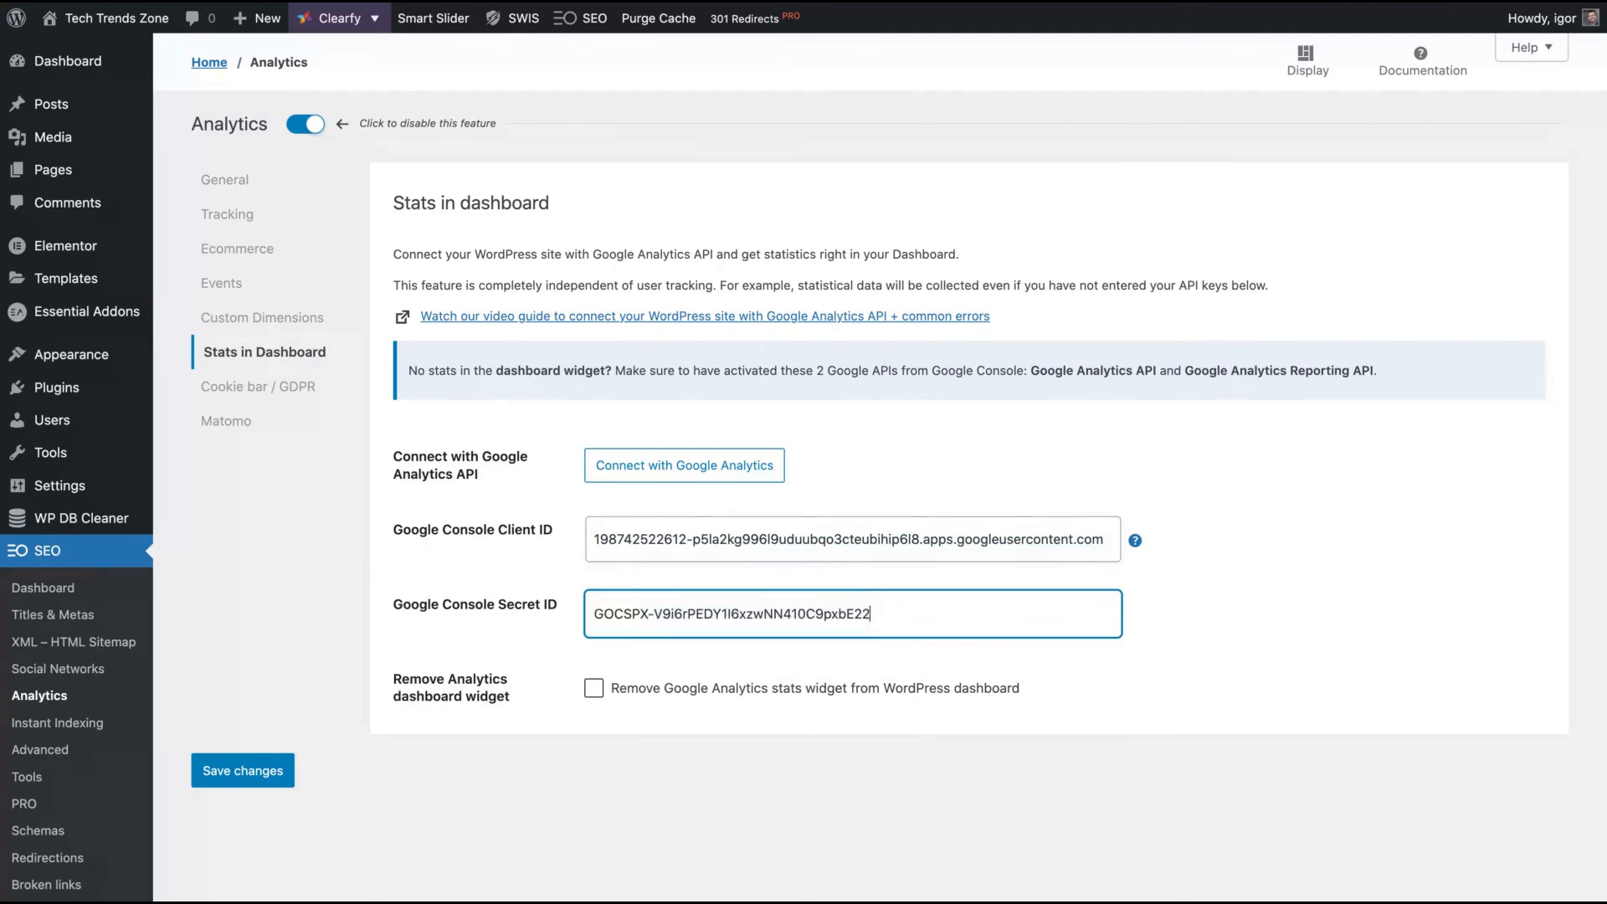